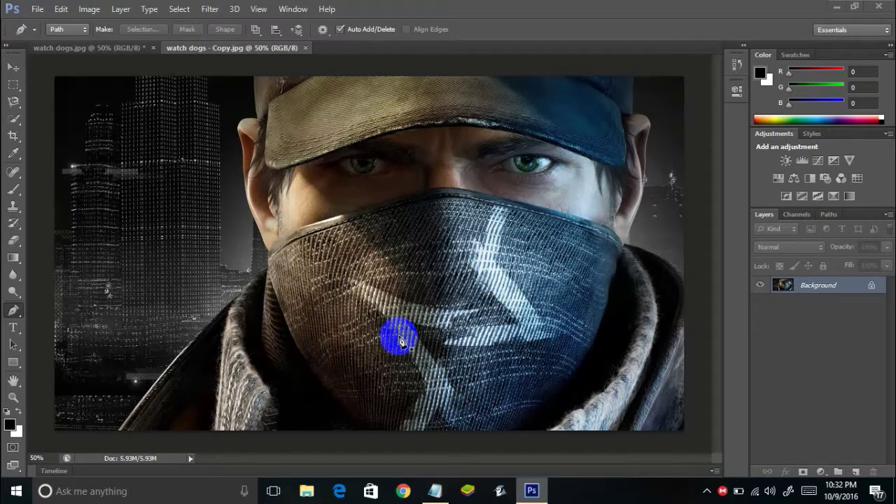
Trace a Pen tool path along the masked man's outline, from the coat's lower-left end up past the collar to the ear
{"action": "left_click_drag", "start_coordinate": [399, 339], "coordinate": [483, 312]}
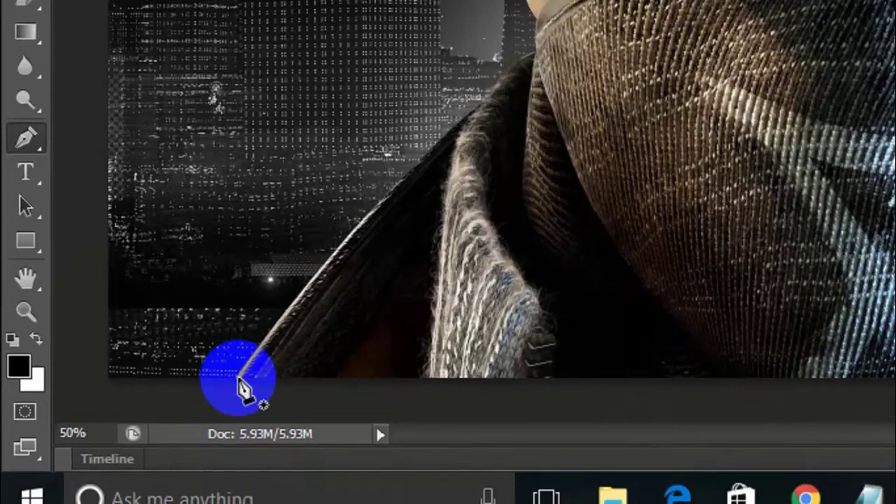
{"action": "left_click", "coordinate": [238, 378]}
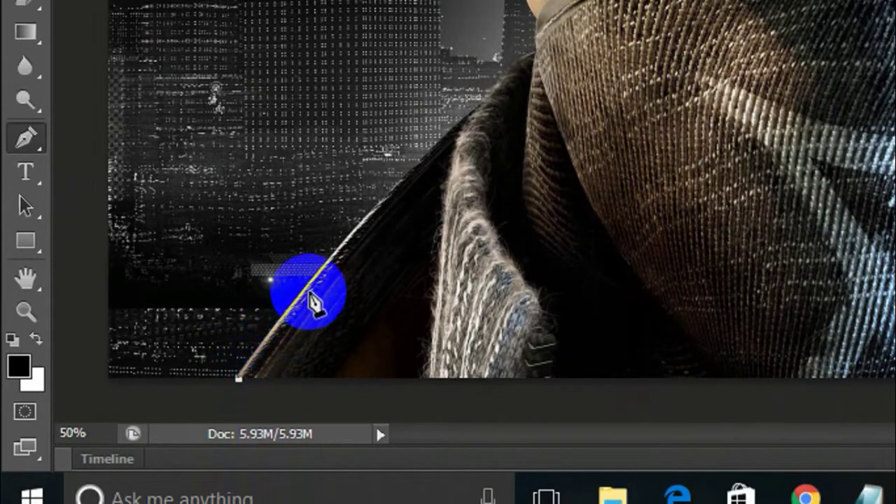
{"action": "left_click", "coordinate": [411, 175]}
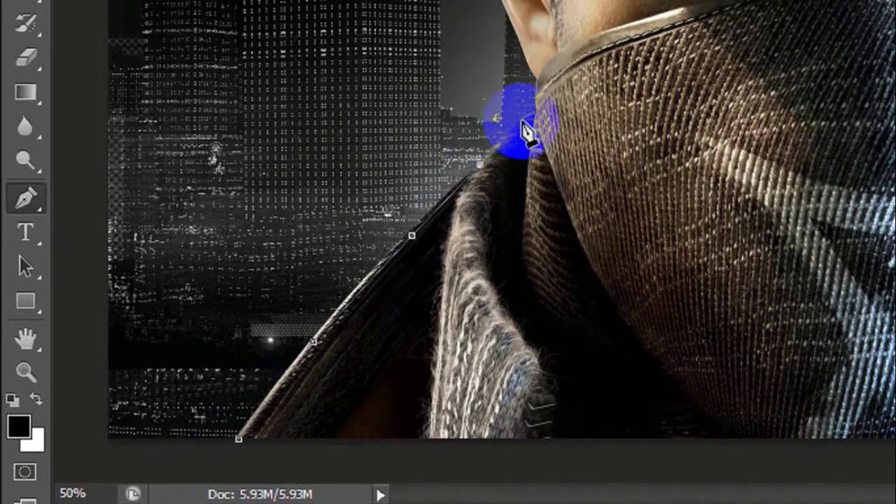
{"action": "left_click", "coordinate": [528, 97]}
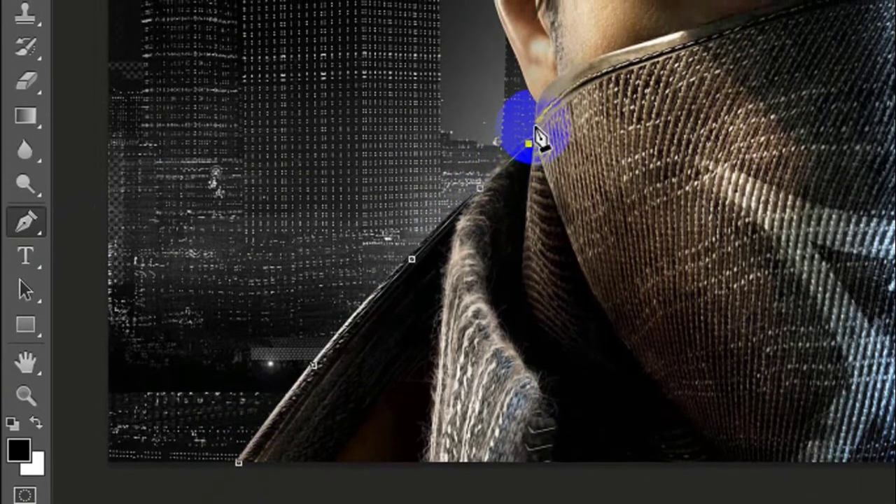
{"action": "left_click", "coordinate": [535, 126]}
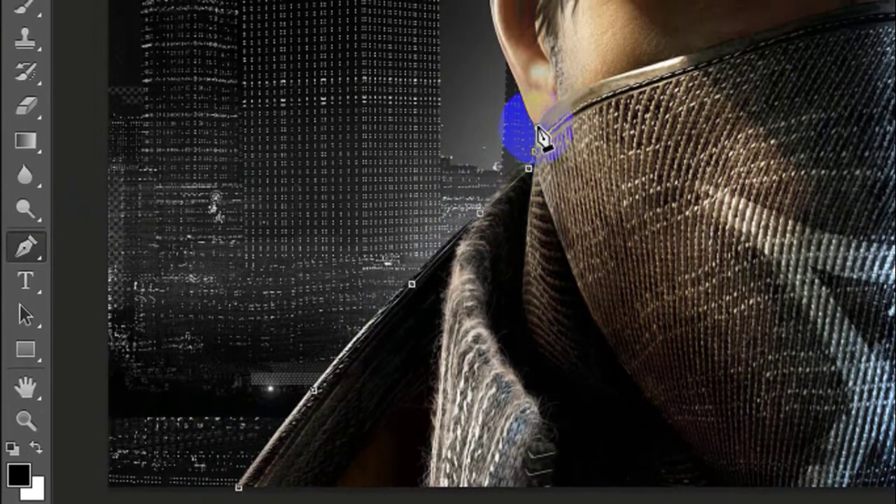
{"action": "left_click", "coordinate": [537, 100]}
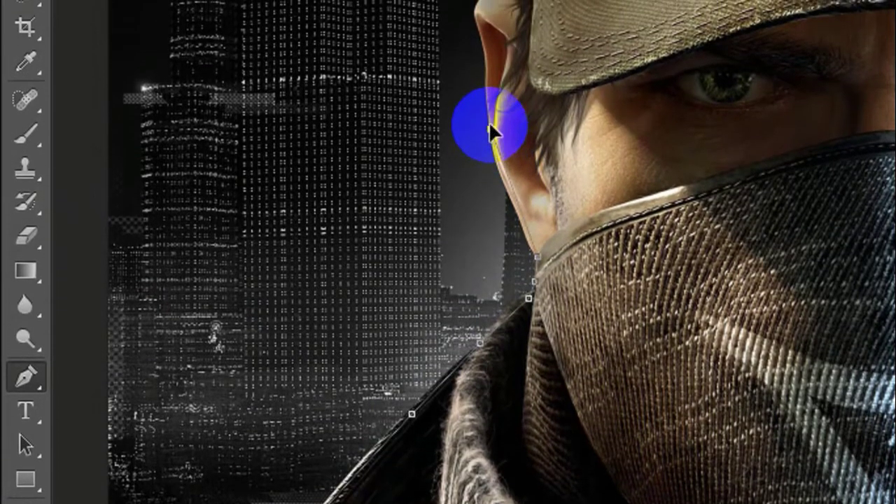
{"action": "left_click_drag", "start_coordinate": [489, 111], "coordinate": [483, 35]}
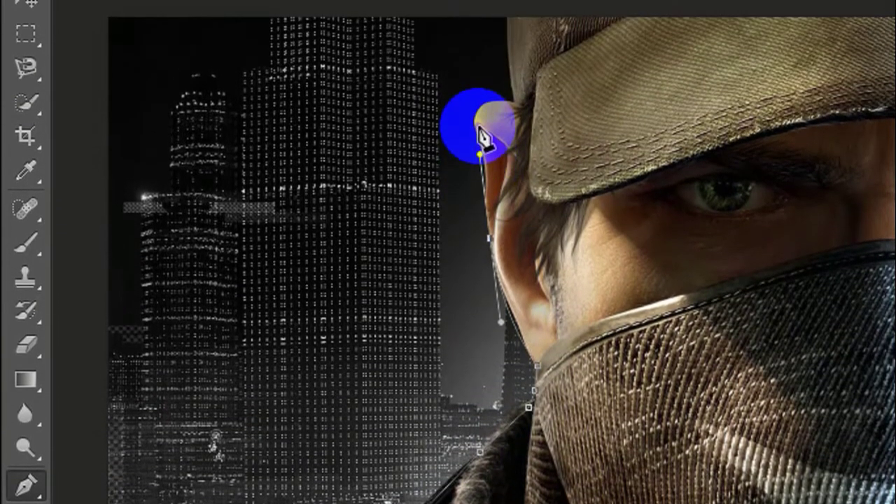
{"action": "left_click", "coordinate": [479, 119]}
{"action": "left_click_drag", "start_coordinate": [471, 122], "coordinate": [512, 132]}
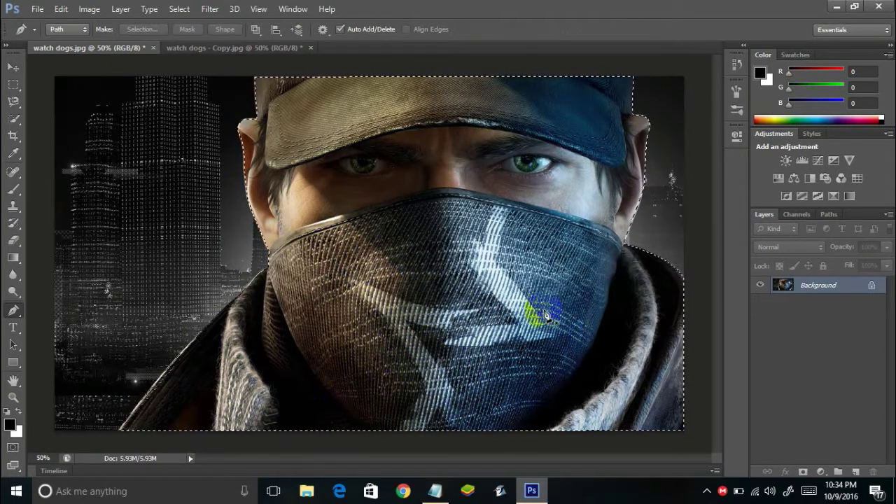
Create a new blank document 1920 pixels wide with 300 pixels/inch resolution and a white background
{"action": "left_click", "coordinate": [36, 9]}
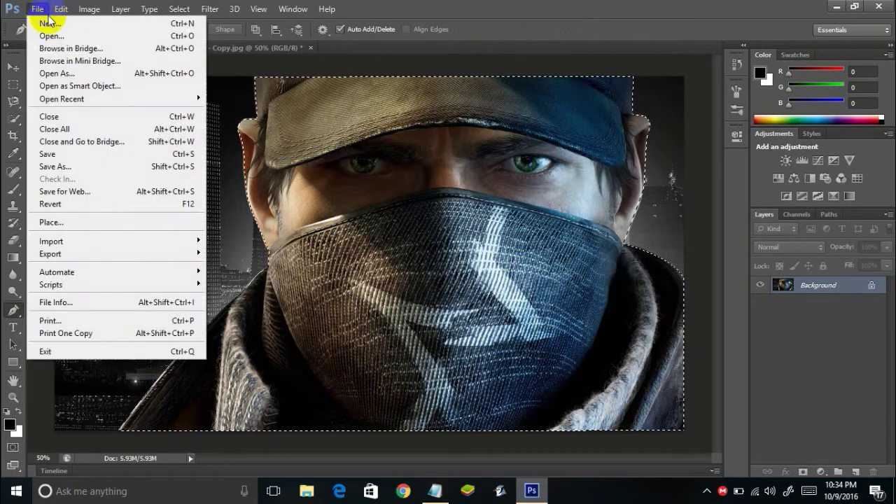
{"action": "left_click", "coordinate": [49, 26]}
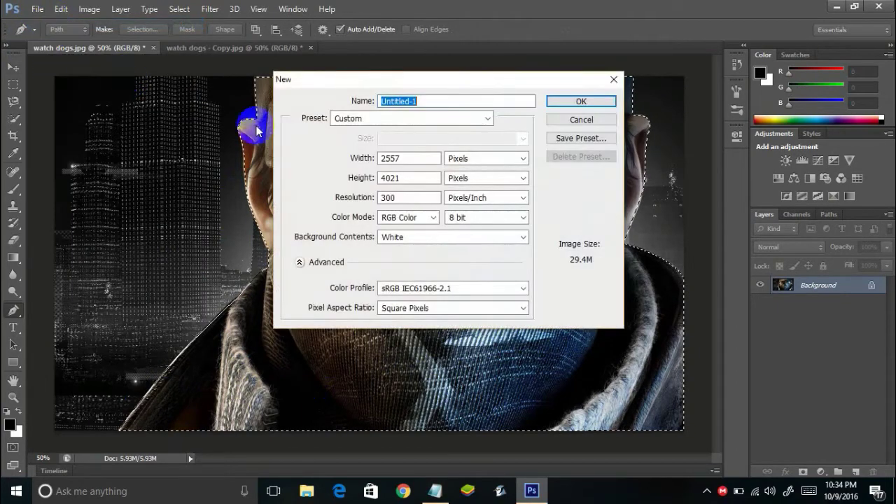
{"action": "left_click", "coordinate": [356, 160]}
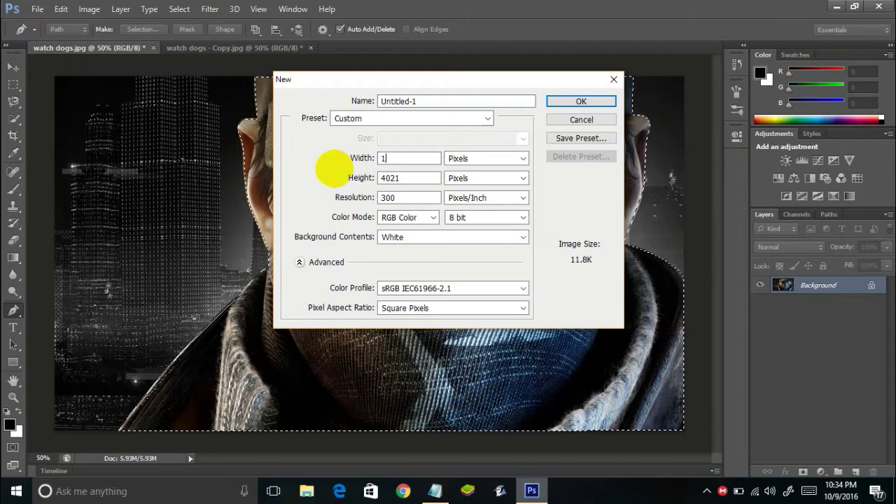
{"action": "key", "text": "Tab"}
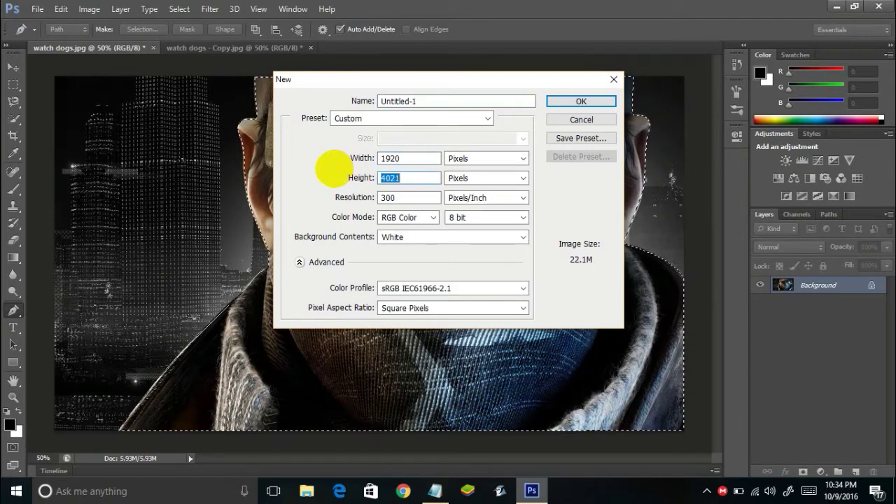
{"action": "left_click", "coordinate": [571, 99]}
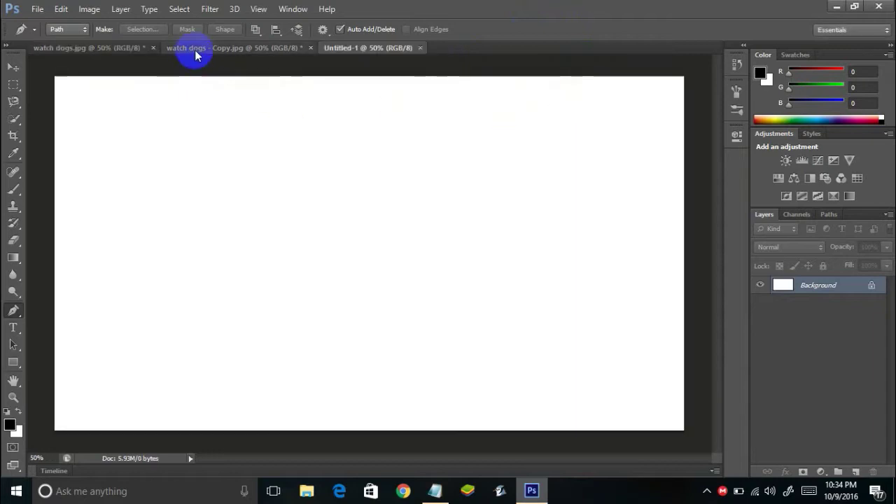
Copy the selected masked man from watch dogs.jpg and paste him into the new Untitled-1 document
{"action": "left_click", "coordinate": [124, 50]}
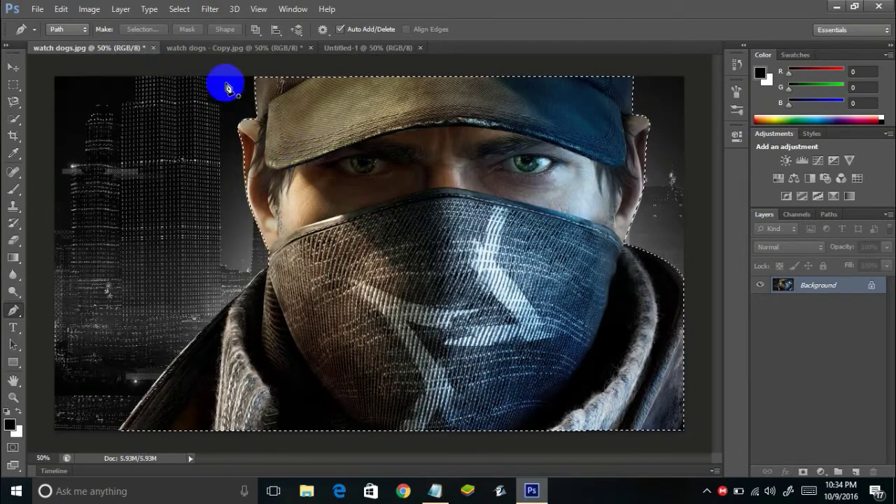
{"action": "left_click", "coordinate": [67, 10]}
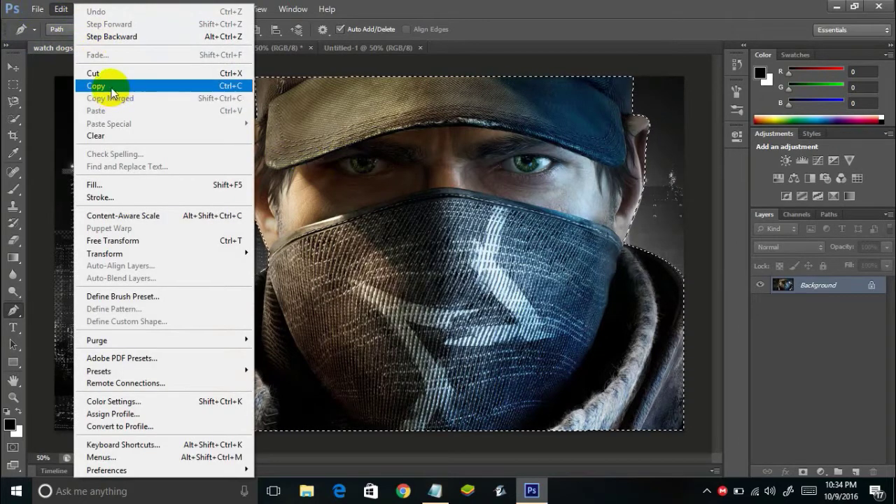
{"action": "left_click", "coordinate": [112, 89]}
{"action": "left_click", "coordinate": [345, 48]}
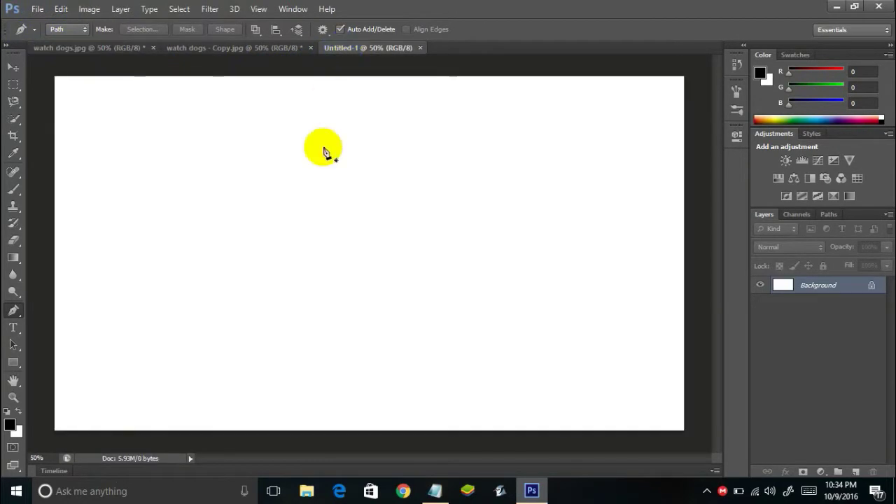
{"action": "left_click", "coordinate": [145, 75]}
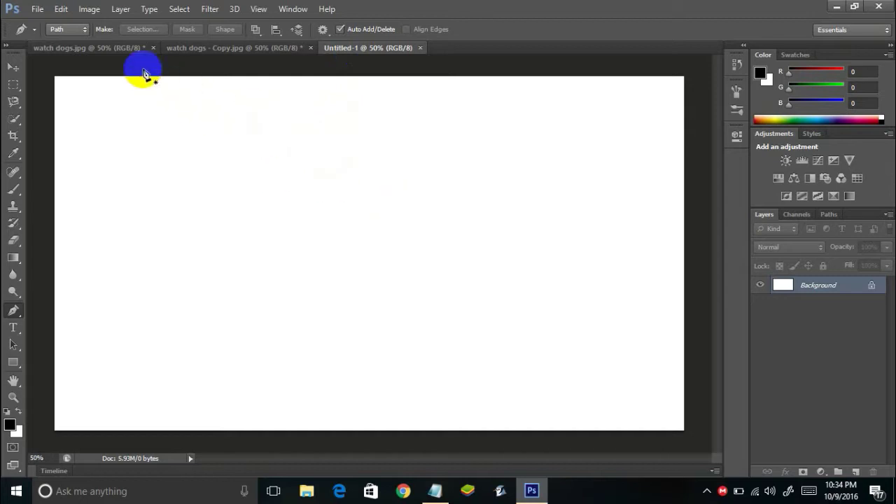
{"action": "left_click", "coordinate": [61, 9]}
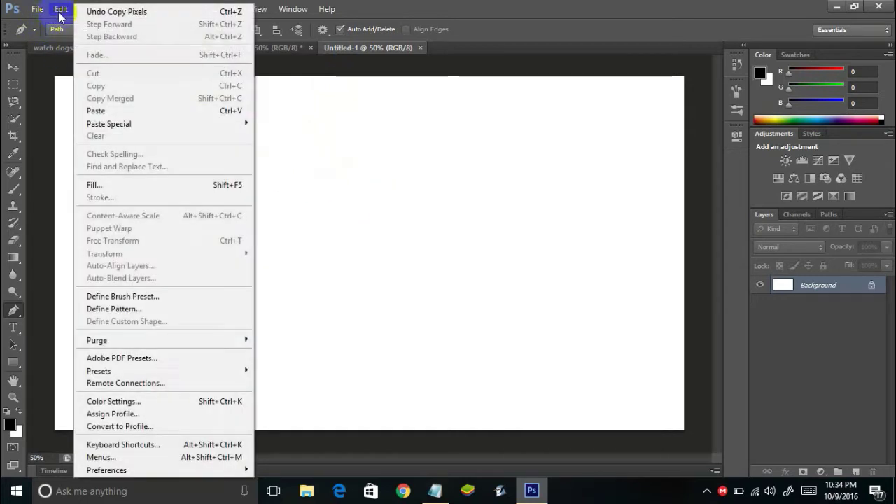
{"action": "left_click", "coordinate": [107, 115]}
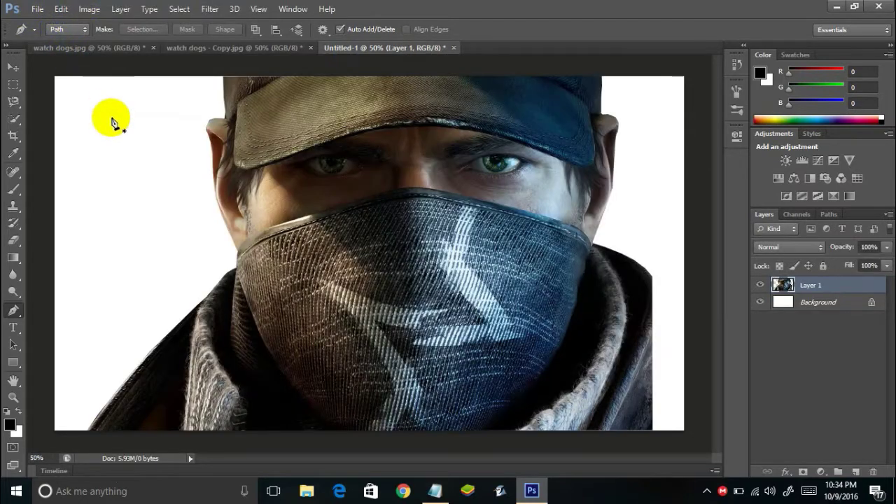
Move the pasted cutout right until its edge meets the right side of the canvas
{"action": "left_click", "coordinate": [324, 240]}
{"action": "left_click", "coordinate": [12, 67]}
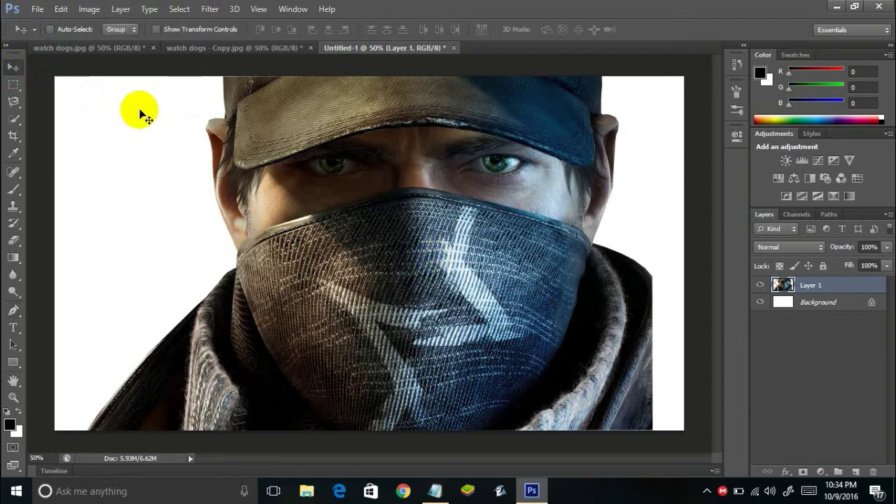
{"action": "left_click_drag", "start_coordinate": [314, 194], "coordinate": [351, 195]}
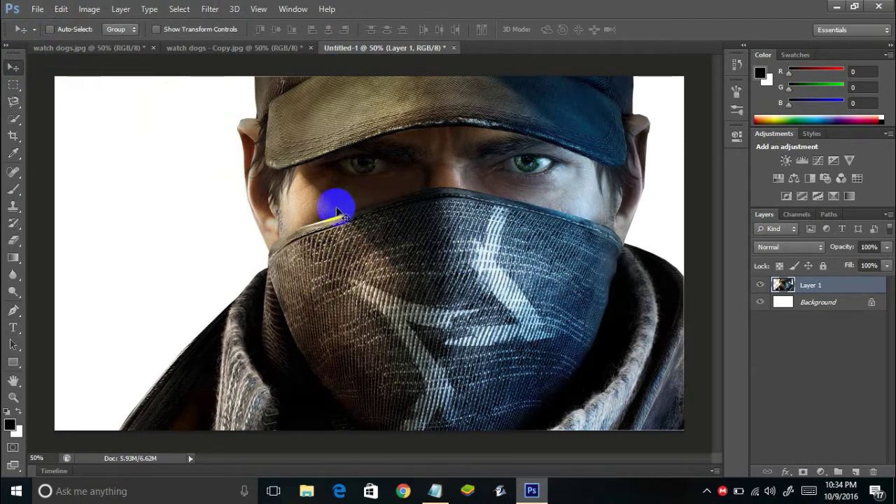
Open the portrait photo DSC_2110.JPG as another document
{"action": "left_click", "coordinate": [87, 48]}
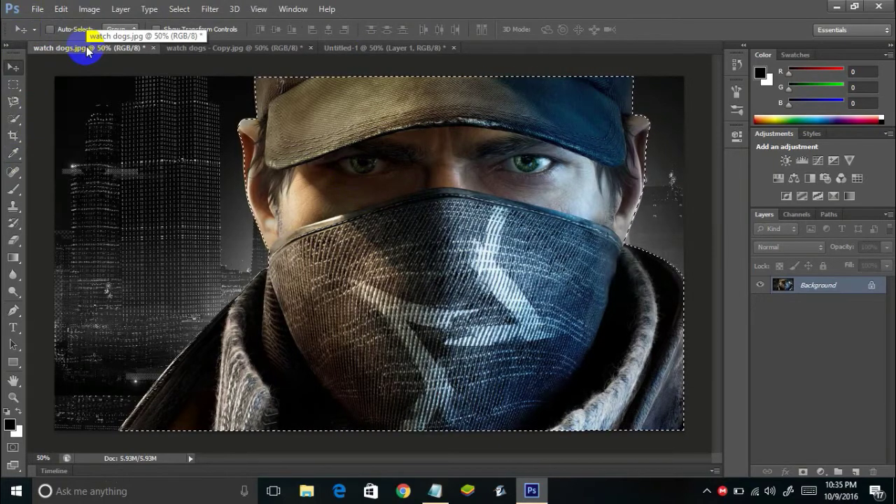
{"action": "left_click", "coordinate": [37, 10]}
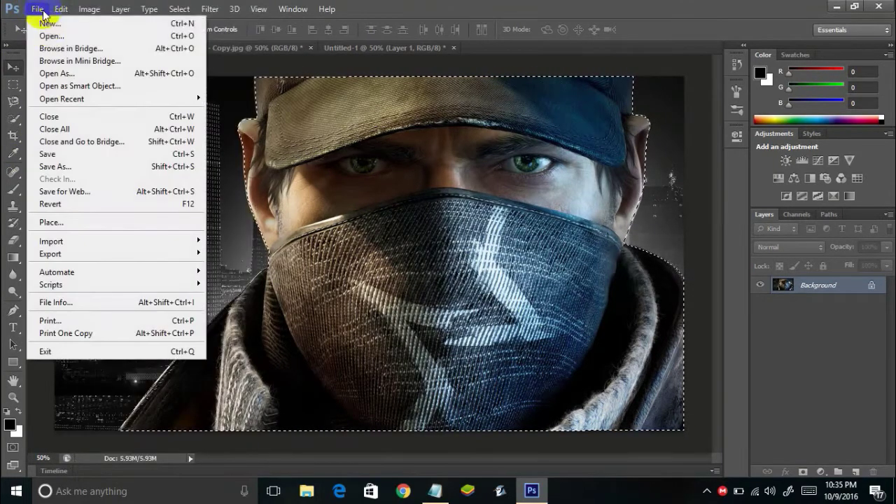
{"action": "left_click", "coordinate": [49, 37]}
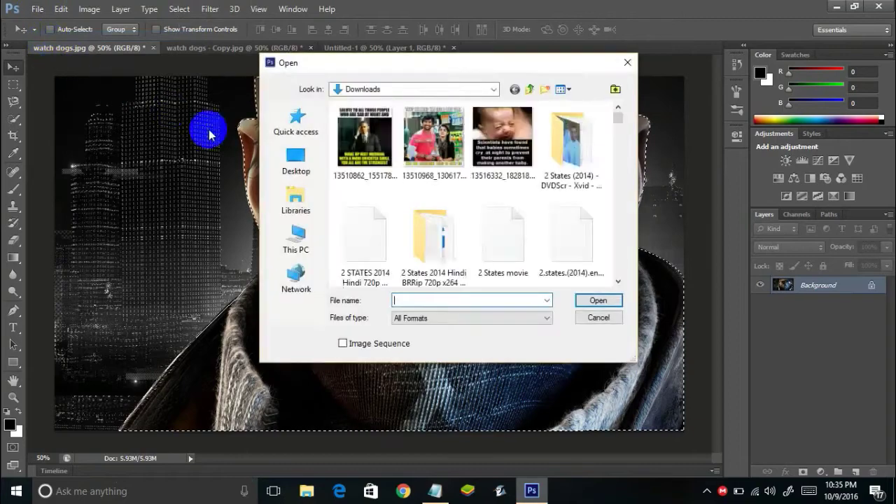
{"action": "left_click", "coordinate": [321, 170]}
{"action": "left_click", "coordinate": [511, 244]}
{"action": "double_click", "coordinate": [512, 244]}
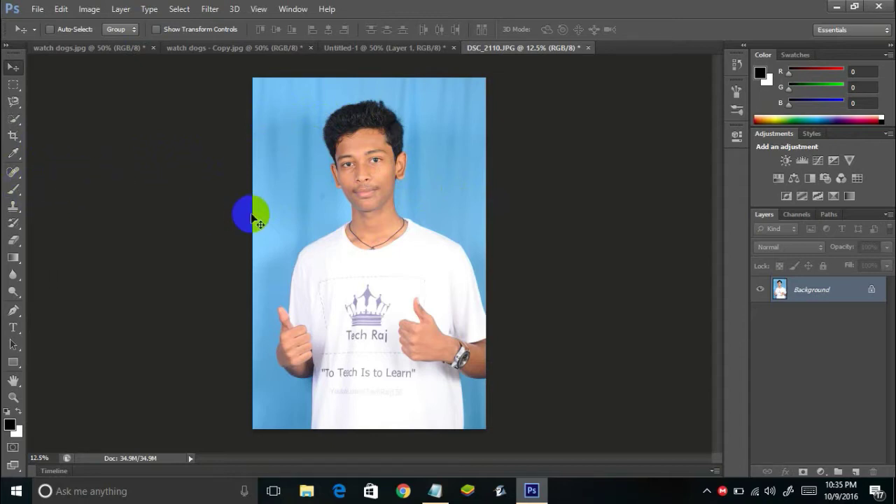
Select the hair, face and neck of the person in the portrait with the Quick Selection tool
{"action": "left_click", "coordinate": [12, 121]}
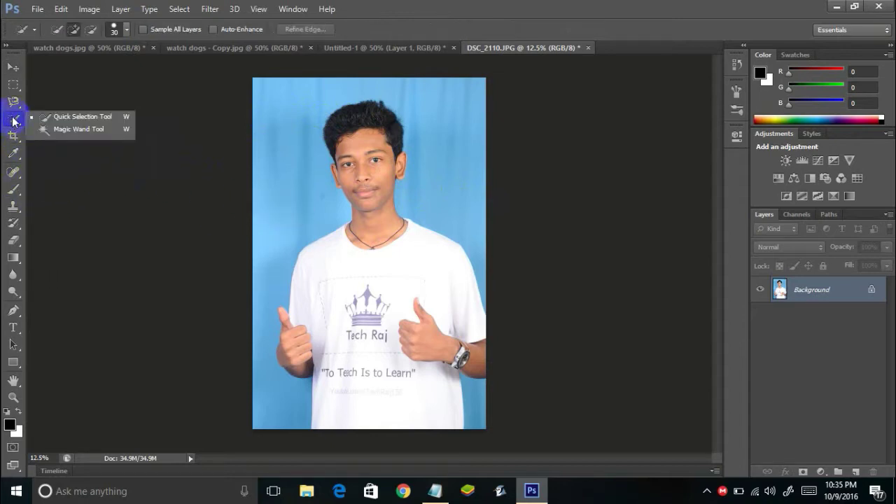
{"action": "left_click", "coordinate": [73, 117]}
{"action": "mouse_move", "coordinate": [374, 98]}
{"action": "left_mouse_down"}
{"action": "mouse_move", "coordinate": [324, 110]}
{"action": "mouse_move", "coordinate": [349, 105]}
{"action": "left_mouse_up"}
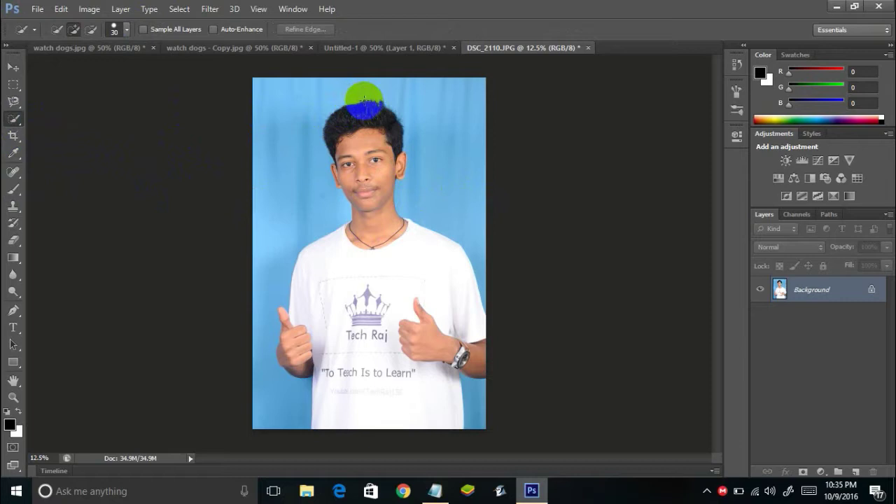
{"action": "left_click_drag", "start_coordinate": [365, 102], "coordinate": [366, 124]}
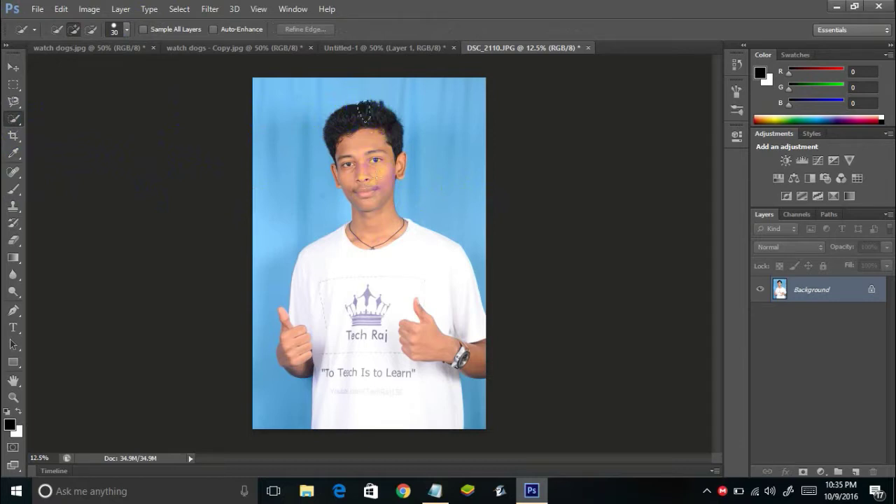
{"action": "left_click_drag", "start_coordinate": [379, 204], "coordinate": [374, 260]}
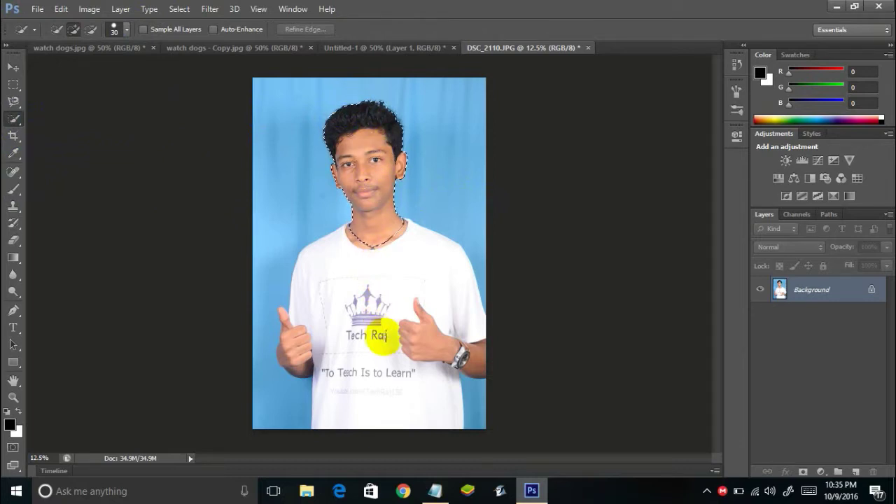
Extend the selection over the person's T-shirt, both hands and the arm with the watch, and copy the selected area
{"action": "mouse_move", "coordinate": [393, 362]}
{"action": "left_mouse_down"}
{"action": "mouse_move", "coordinate": [418, 439]}
{"action": "mouse_move", "coordinate": [454, 430]}
{"action": "left_mouse_up"}
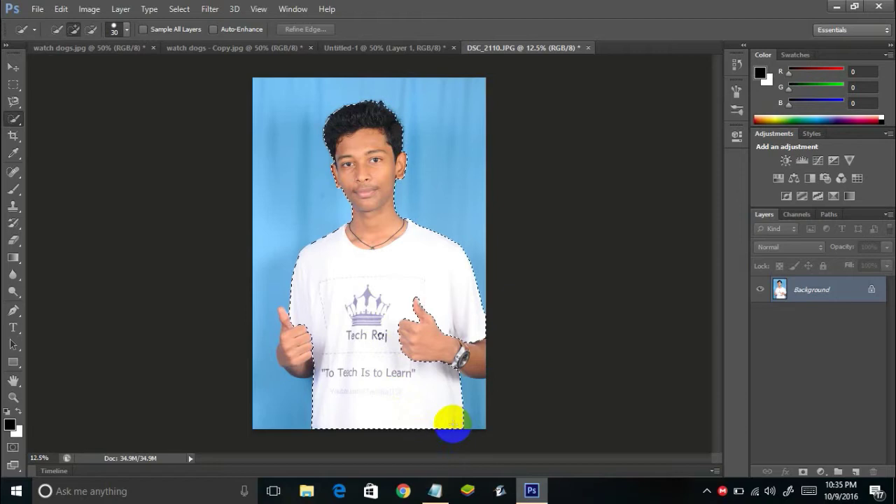
{"action": "left_click_drag", "start_coordinate": [454, 422], "coordinate": [464, 355]}
{"action": "left_click", "coordinate": [459, 334]}
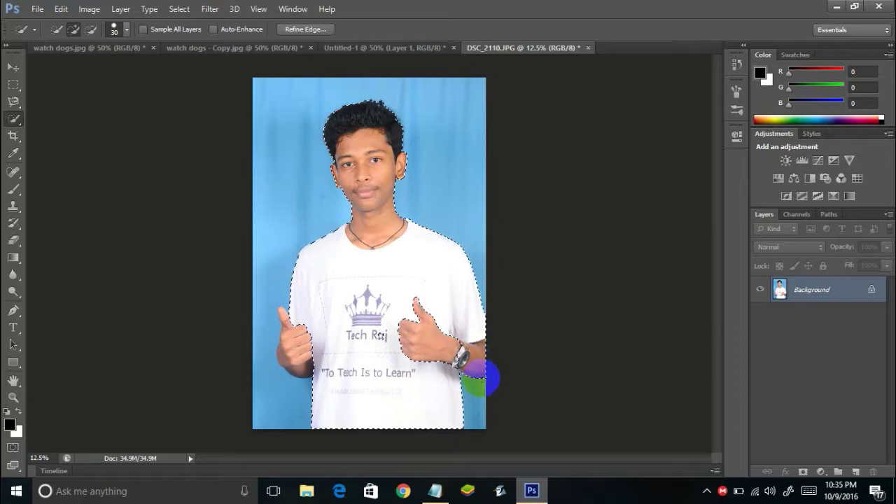
{"action": "left_click", "coordinate": [327, 336]}
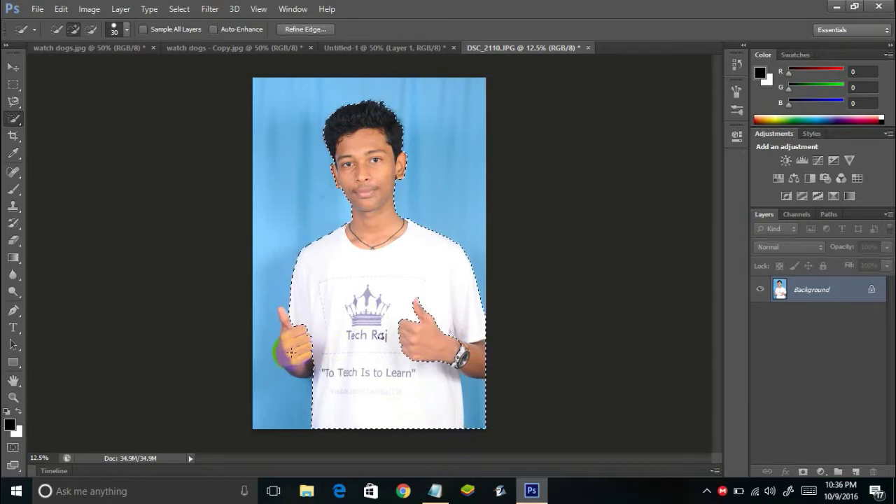
{"action": "left_click", "coordinate": [362, 281]}
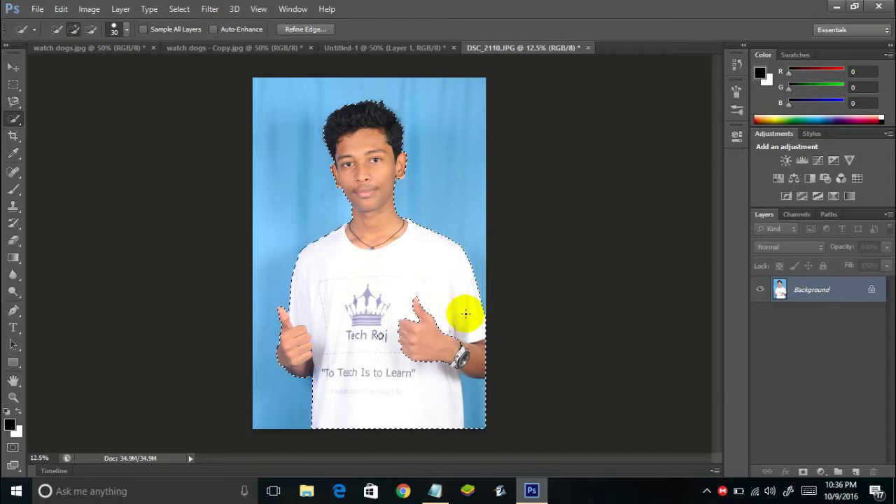
{"action": "left_click", "coordinate": [64, 9]}
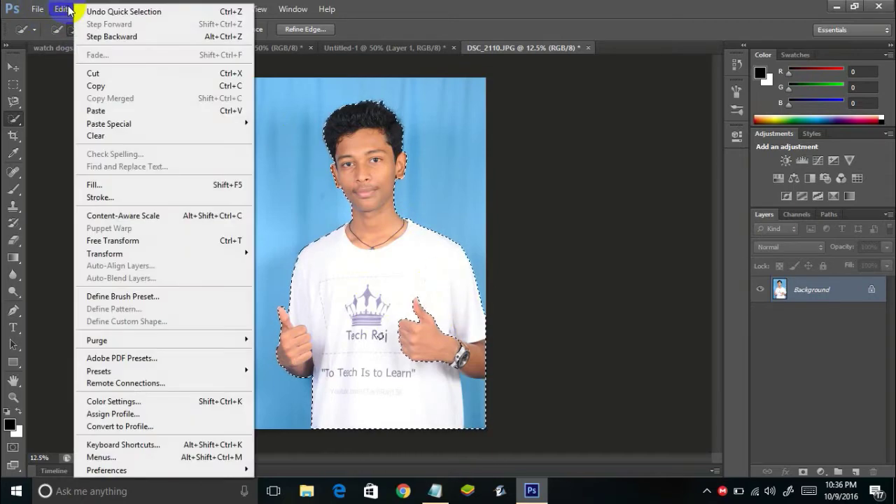
{"action": "left_click", "coordinate": [92, 85]}
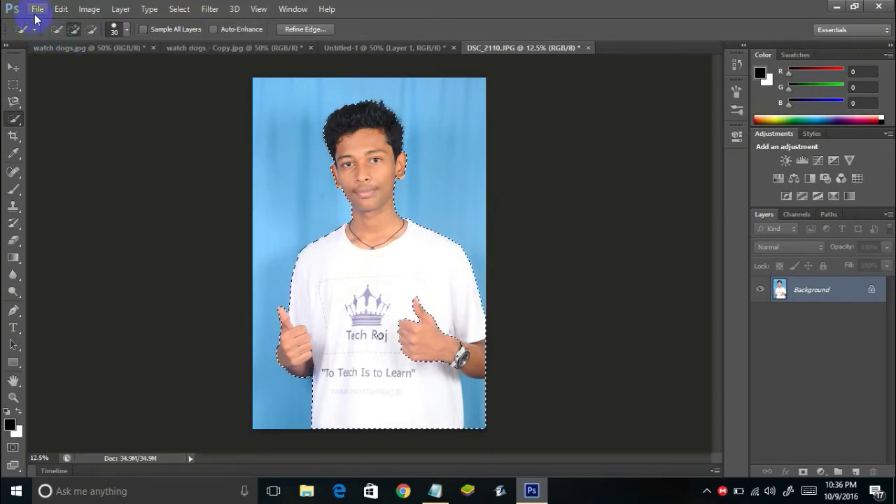
{"action": "left_click", "coordinate": [38, 9]}
{"action": "left_click", "coordinate": [50, 35]}
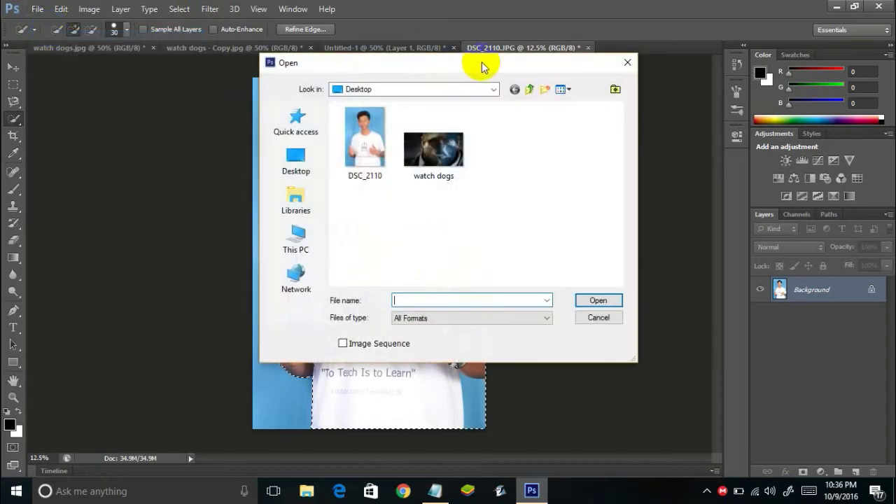
{"action": "left_click", "coordinate": [627, 63]}
Create a new document from the Clipboard preset at 2557 x 4021 pixels and paste the copied portrait into it
{"action": "left_click", "coordinate": [38, 10]}
{"action": "left_click", "coordinate": [39, 10]}
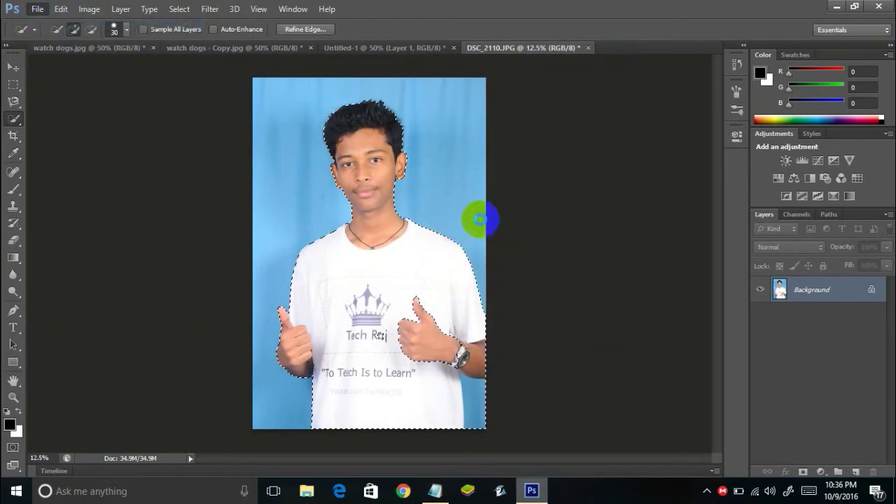
{"action": "key", "text": "ctrl+n"}
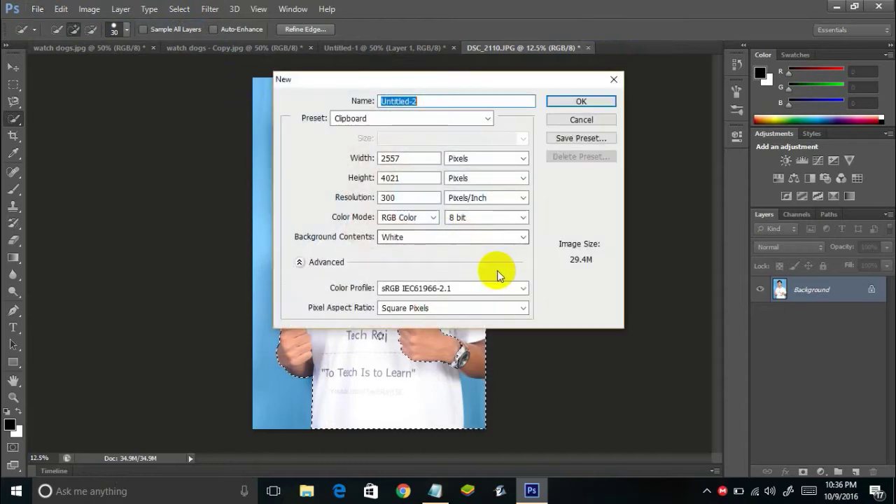
{"action": "left_click", "coordinate": [581, 101]}
{"action": "left_click", "coordinate": [60, 9]}
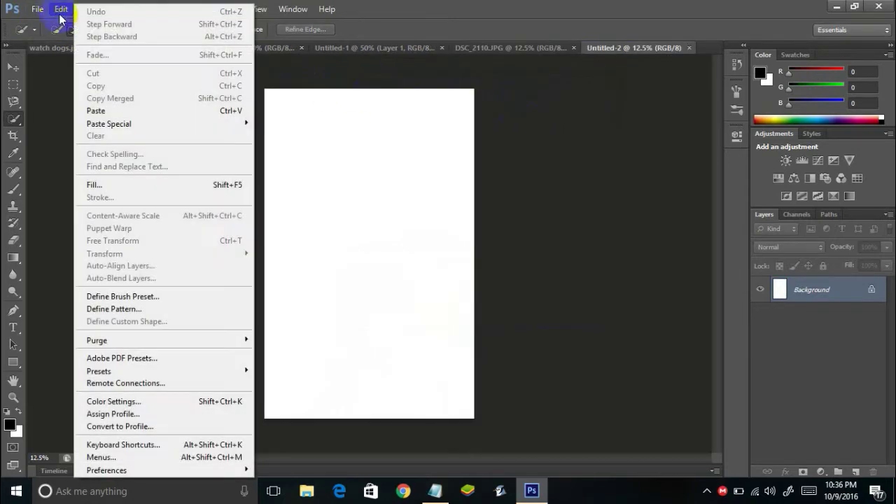
{"action": "left_click", "coordinate": [98, 111]}
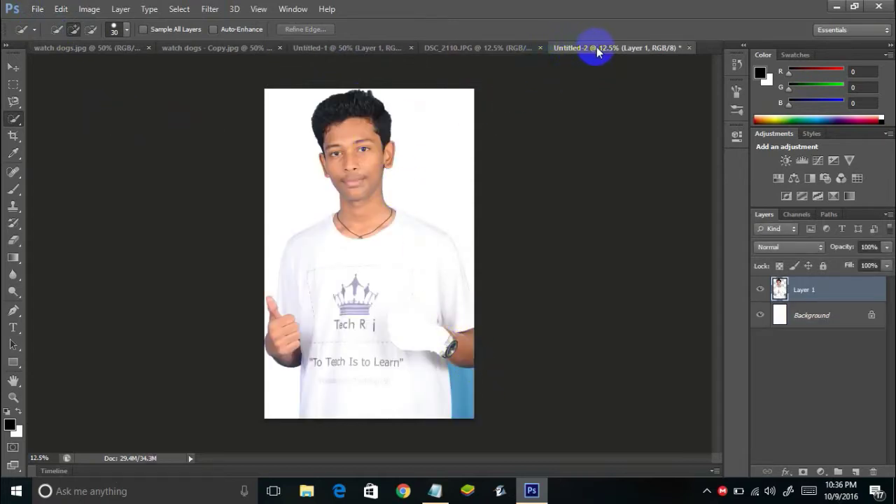
Return to the DSC_2110.JPG document, add the missed hand beside the watch to the selection, and copy the selected area again
{"action": "left_click", "coordinate": [515, 48]}
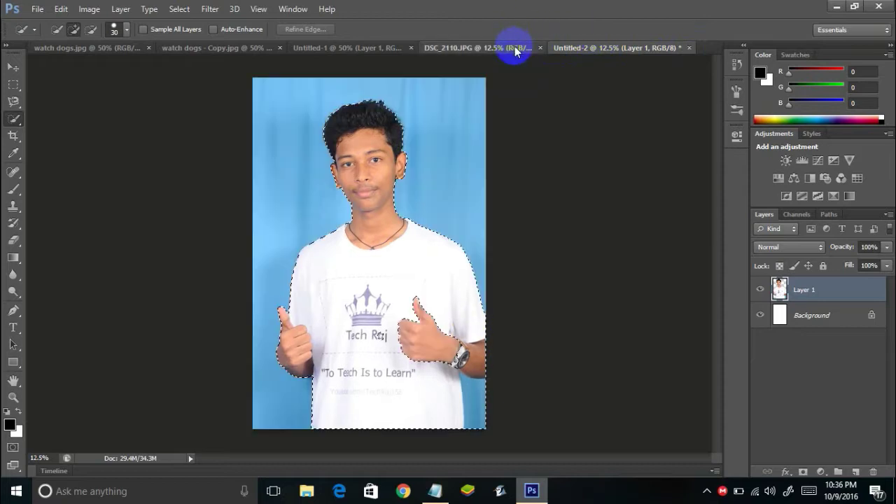
{"action": "left_click_drag", "start_coordinate": [464, 344], "coordinate": [476, 390]}
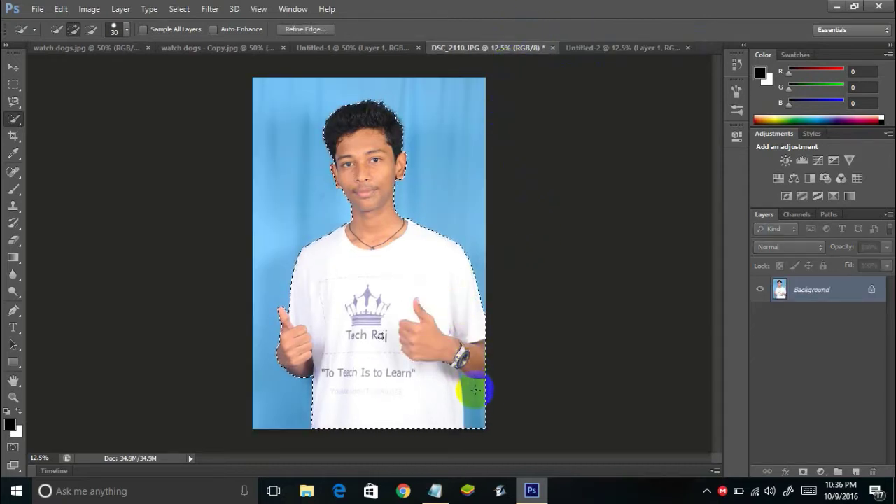
{"action": "left_click", "coordinate": [340, 179]}
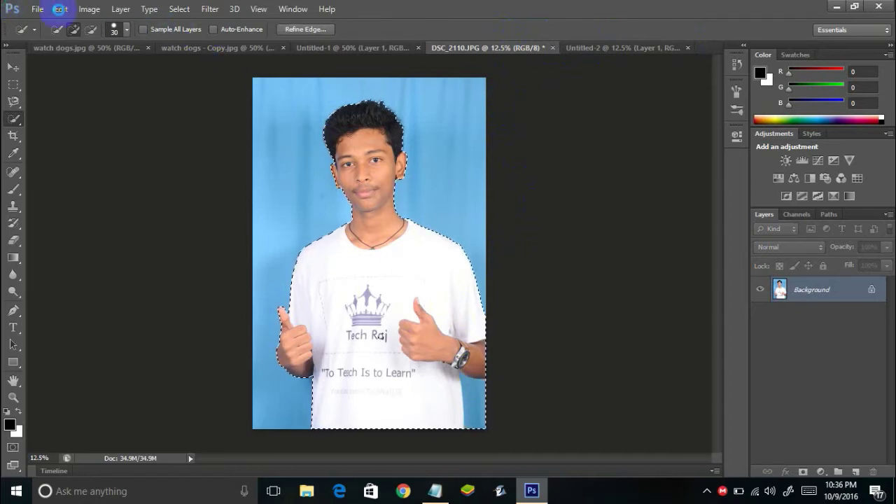
{"action": "left_click", "coordinate": [61, 9]}
{"action": "left_click", "coordinate": [120, 81]}
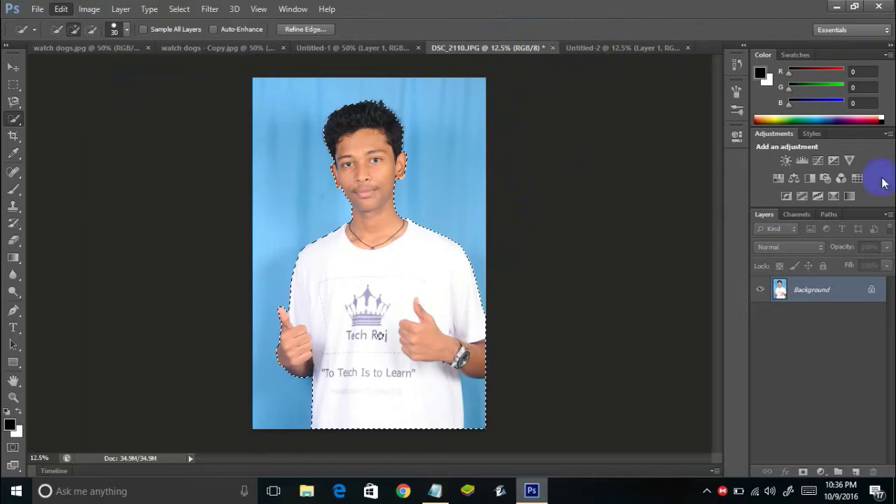
Discard the Untitled-2 document without saving and paste the recopied cutout into a new white document of 2557 x 4021 pixels
{"action": "left_click", "coordinate": [687, 48]}
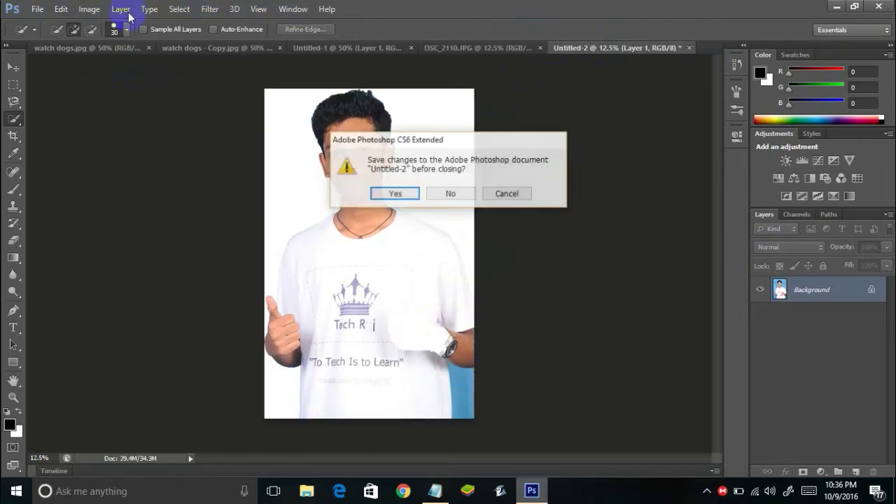
{"action": "left_click", "coordinate": [465, 194]}
{"action": "left_click", "coordinate": [37, 10]}
{"action": "left_click", "coordinate": [45, 24]}
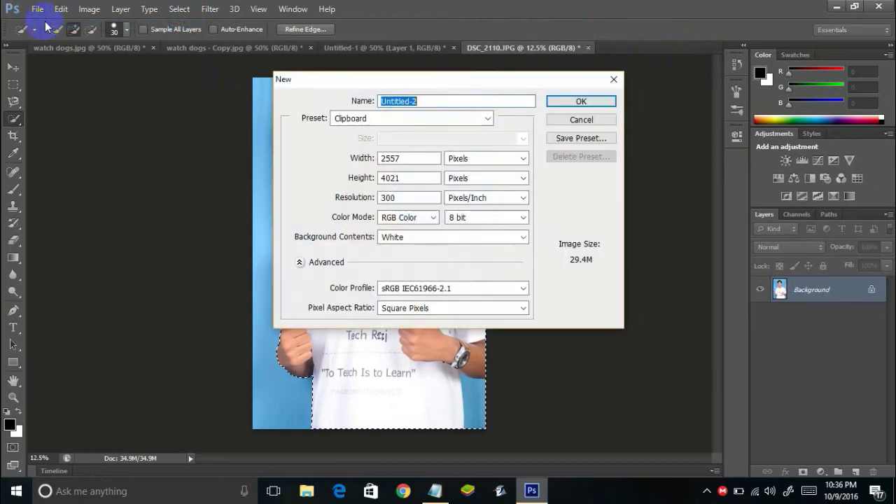
{"action": "key", "text": "Return"}
{"action": "left_click", "coordinate": [61, 9]}
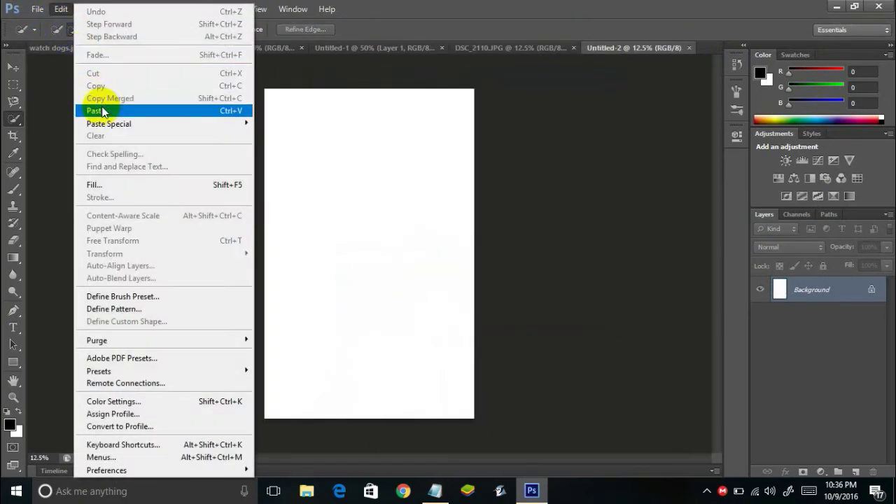
{"action": "left_click", "coordinate": [98, 110]}
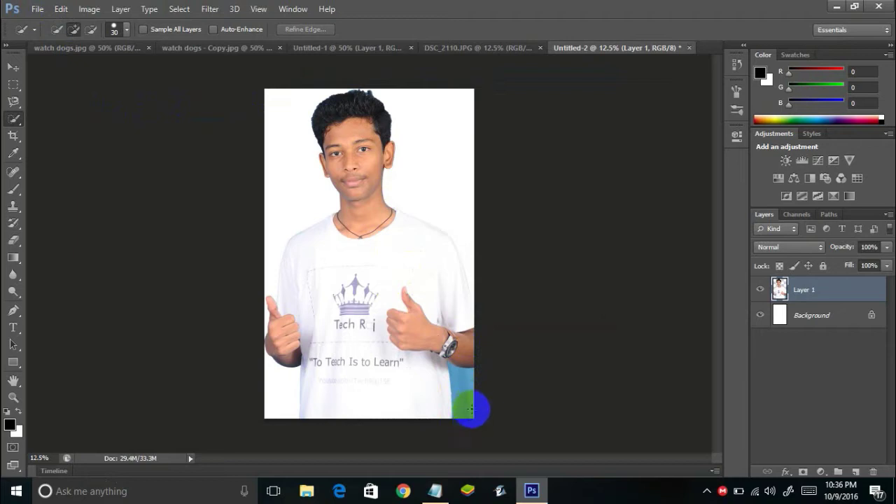
Outline the leftover blue background patch between the T-shirt, the watch arm and the canvas corner with the Pen tool
{"action": "left_click_drag", "start_coordinate": [464, 400], "coordinate": [475, 413]}
{"action": "left_click", "coordinate": [12, 323]}
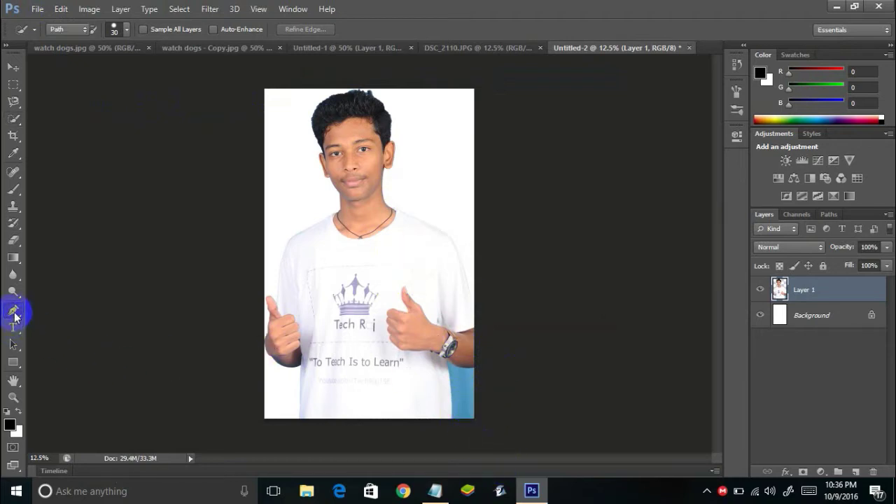
{"action": "key", "text": "ctrl+plus"}
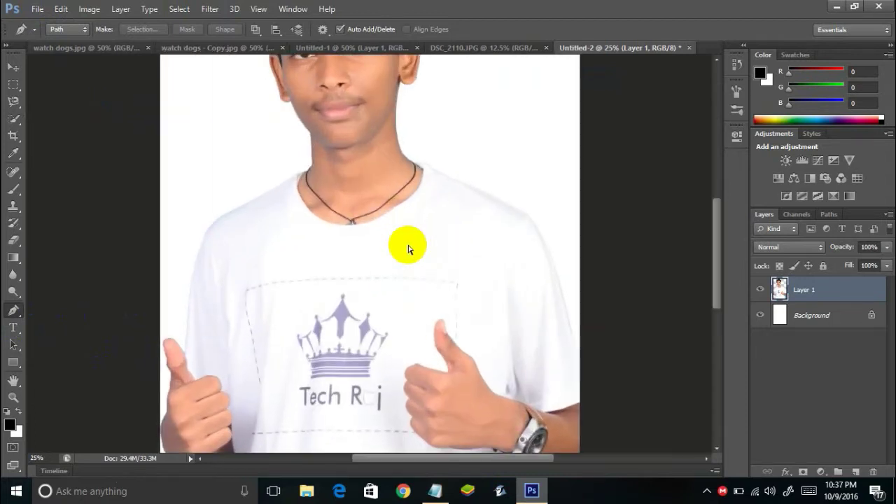
{"action": "scroll", "coordinate": [616, 280], "scroll_direction": "down", "scroll_amount": 4}
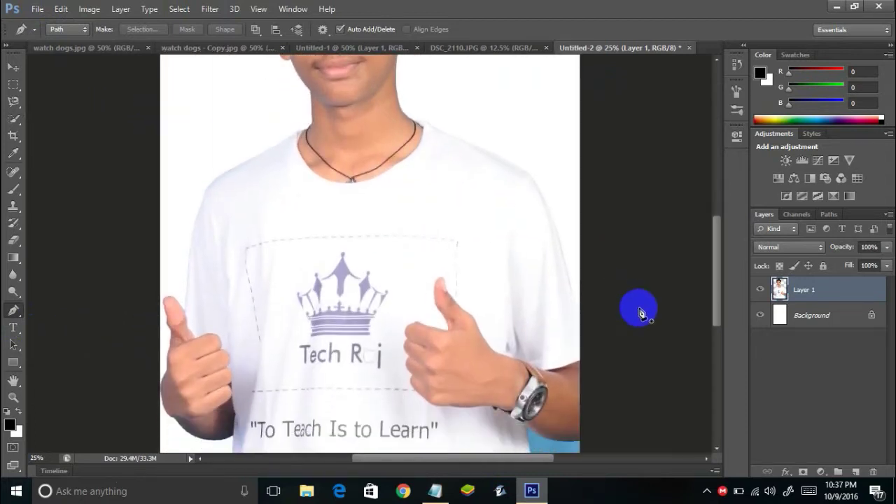
{"action": "scroll", "coordinate": [640, 319], "scroll_direction": "down", "scroll_amount": 4}
{"action": "left_click", "coordinate": [535, 363]}
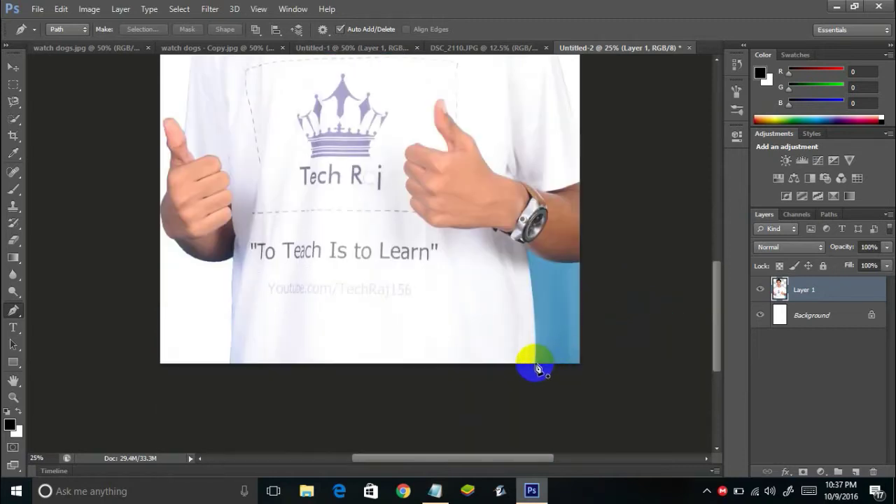
{"action": "left_click", "coordinate": [527, 264]}
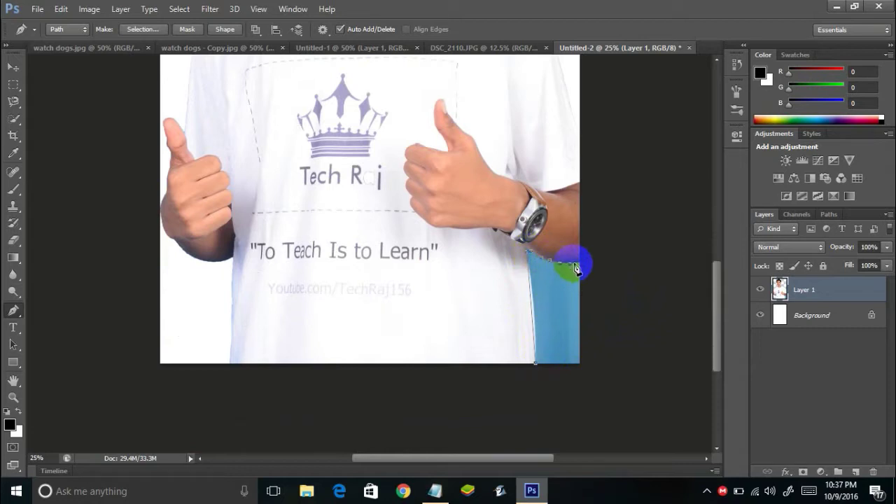
{"action": "left_click", "coordinate": [585, 359]}
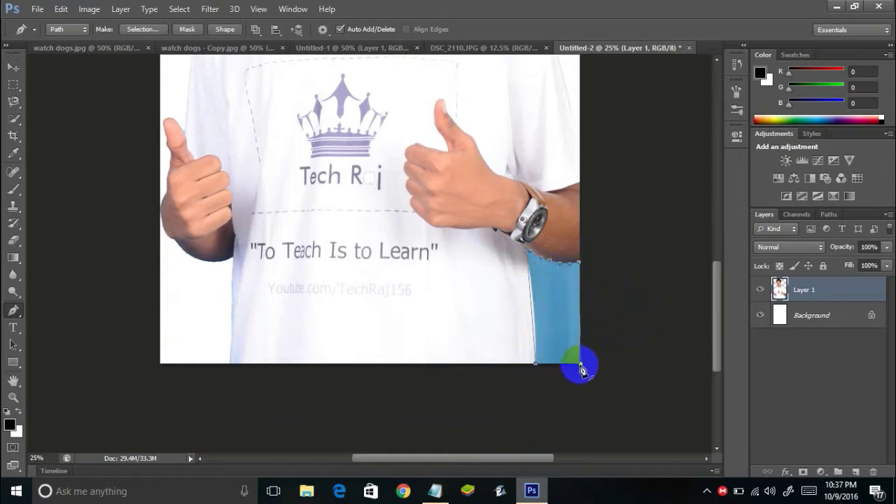
Convert the path around the blue patch into a selection and delete that area from Layer 1
{"action": "left_click", "coordinate": [561, 328], "text": "ctrl"}
{"action": "right_click", "coordinate": [562, 322]}
{"action": "left_click", "coordinate": [600, 82]}
{"action": "left_click", "coordinate": [524, 140]}
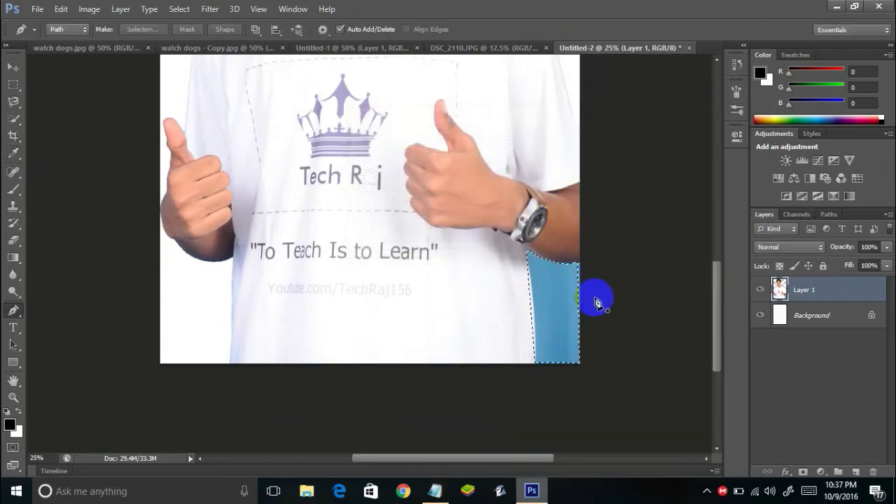
{"action": "key", "text": "Delete"}
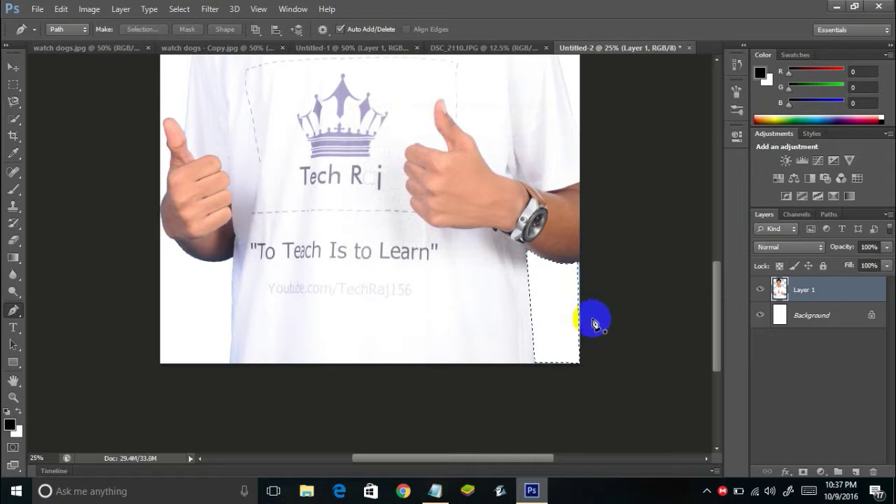
{"action": "scroll", "coordinate": [661, 305], "scroll_direction": "up", "scroll_amount": 1}
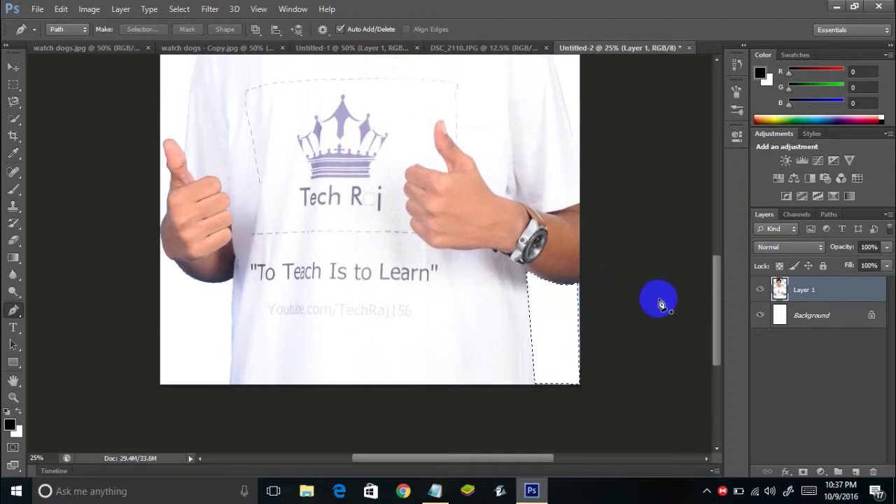
{"action": "scroll", "coordinate": [661, 302], "scroll_direction": "down", "scroll_amount": 1}
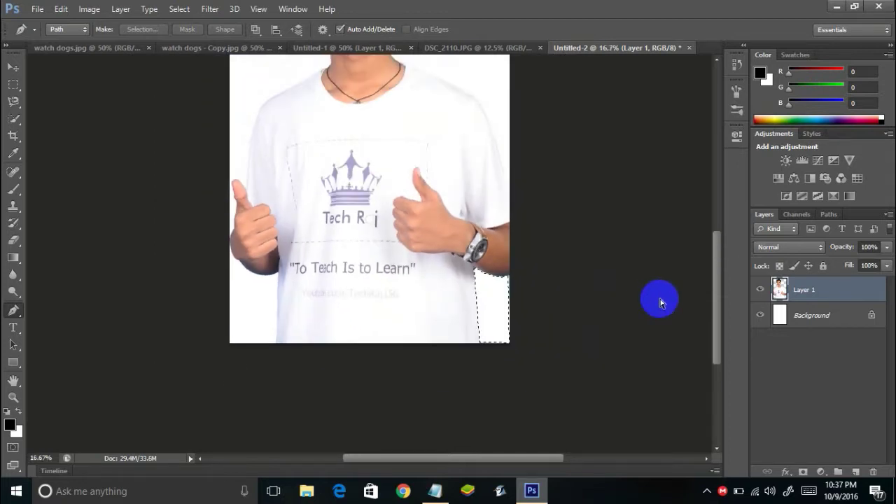
{"action": "scroll", "coordinate": [660, 301], "scroll_direction": "down", "scroll_amount": 1}
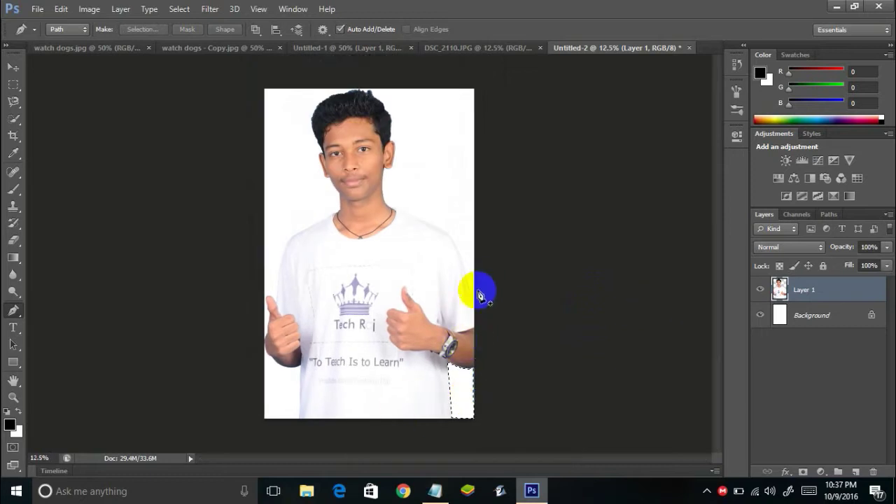
{"action": "left_click", "coordinate": [14, 66]}
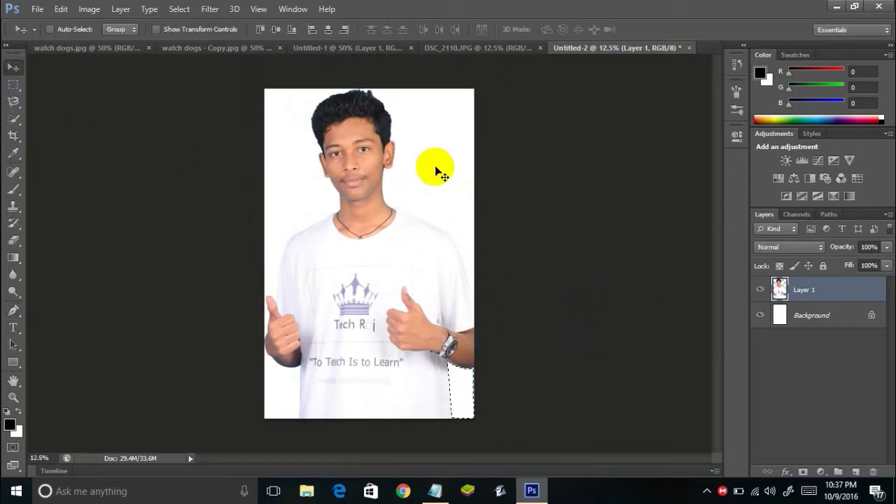
{"action": "left_click", "coordinate": [518, 241]}
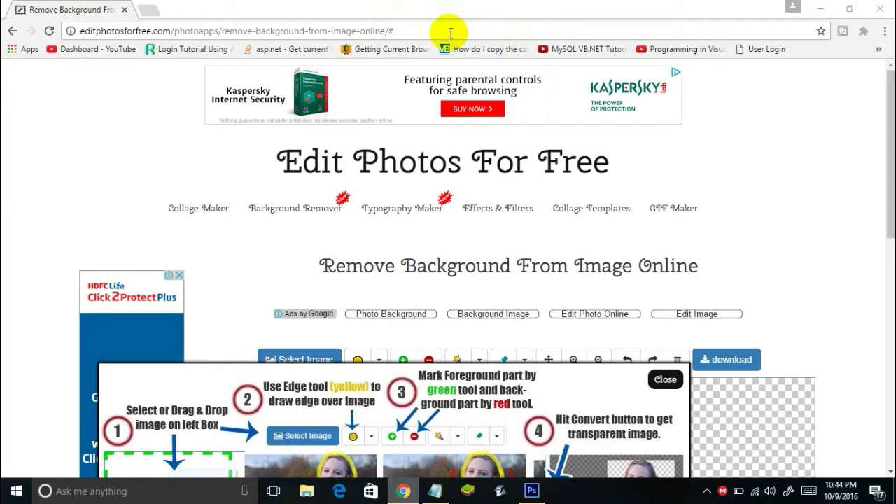
In Chrome, dismiss the instructions on the Remove Background From Image Online page and load the watch dogs image from the Desktop
{"action": "left_click", "coordinate": [450, 33]}
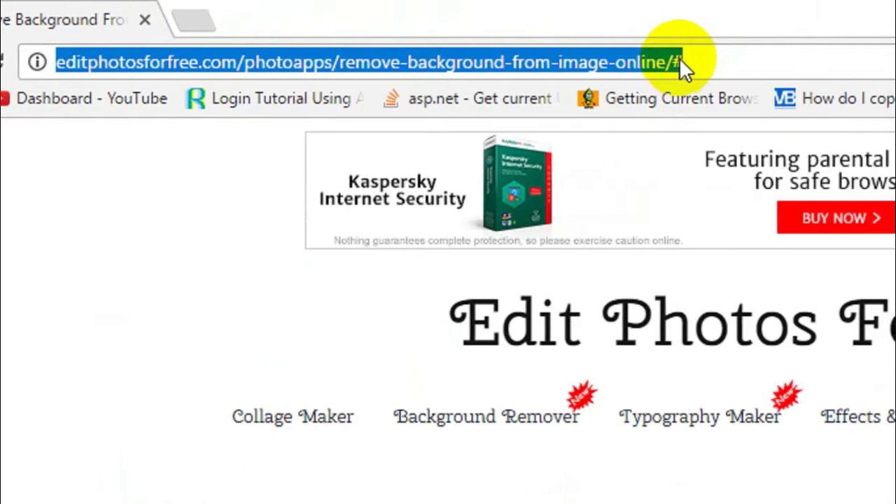
{"action": "left_click", "coordinate": [698, 60]}
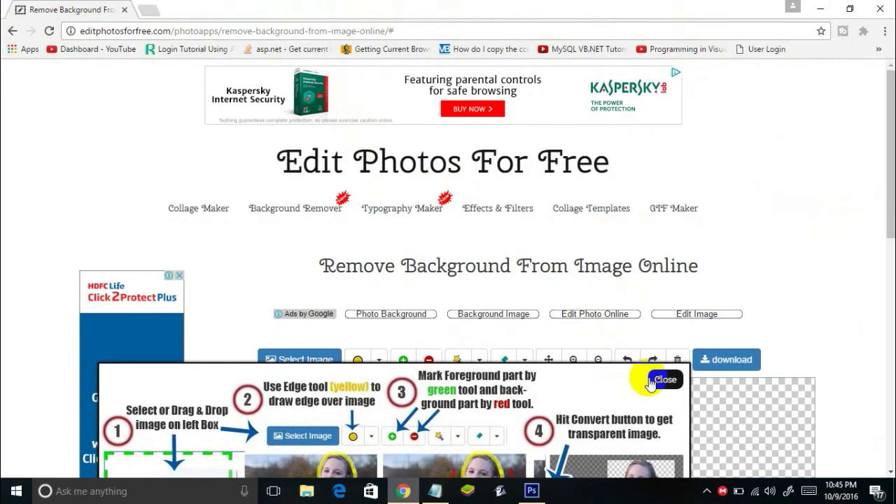
{"action": "left_click", "coordinate": [654, 380]}
{"action": "scroll", "coordinate": [602, 245], "scroll_direction": "down", "scroll_amount": 3}
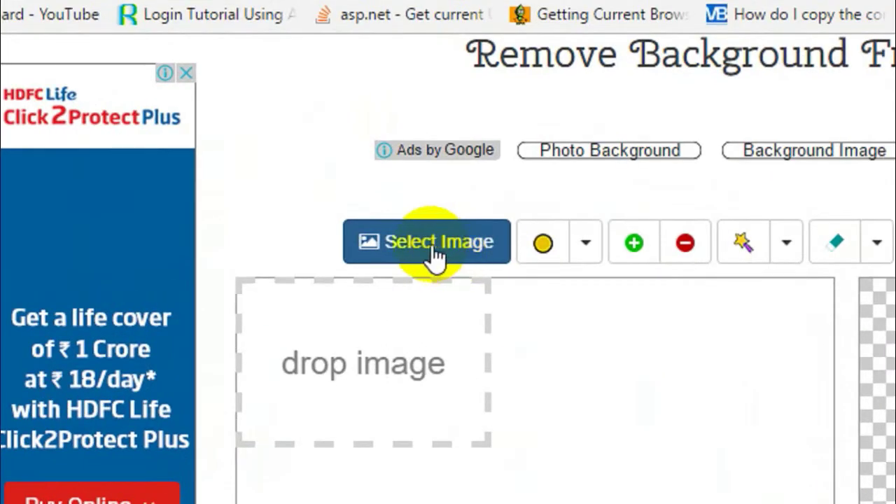
{"action": "left_click", "coordinate": [283, 163]}
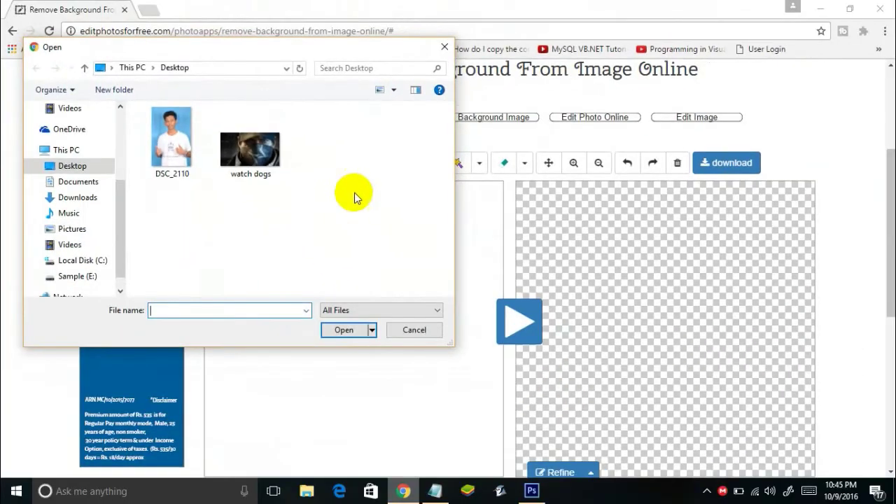
{"action": "double_click", "coordinate": [258, 157]}
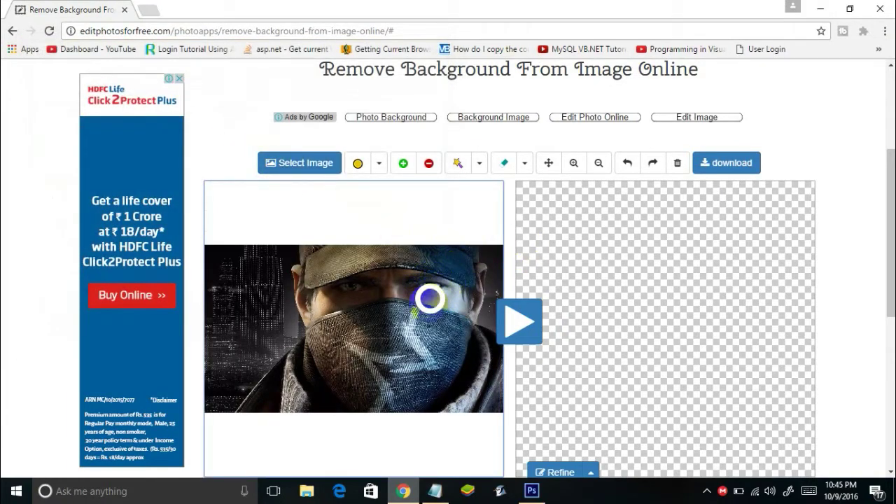
{"action": "scroll", "coordinate": [420, 283], "scroll_direction": "down", "scroll_amount": 1}
{"action": "scroll", "coordinate": [413, 278], "scroll_direction": "up", "scroll_amount": 1}
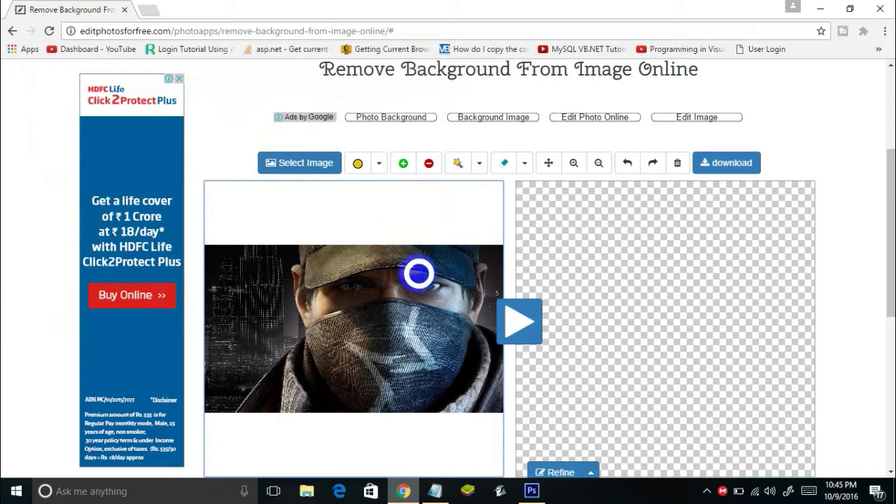
Try the 1px brush size for the yellow Edge tool, and set the size to 2px
{"action": "left_click", "coordinate": [379, 165]}
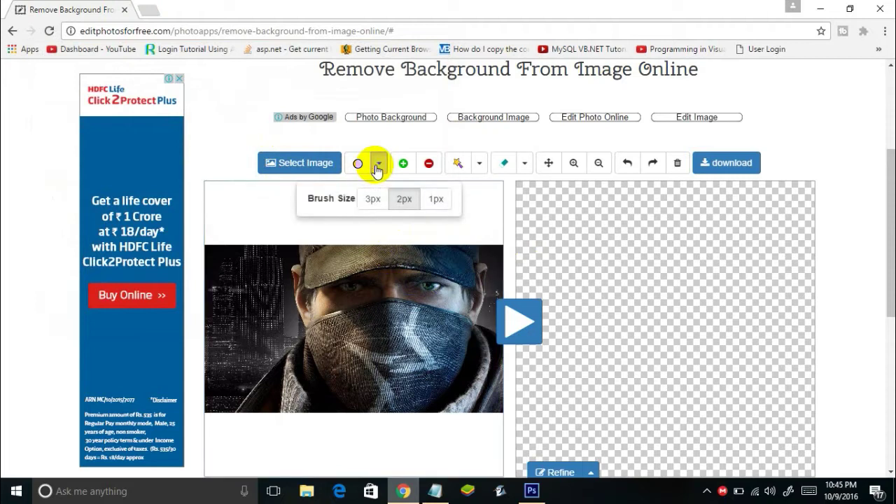
{"action": "left_click", "coordinate": [428, 203]}
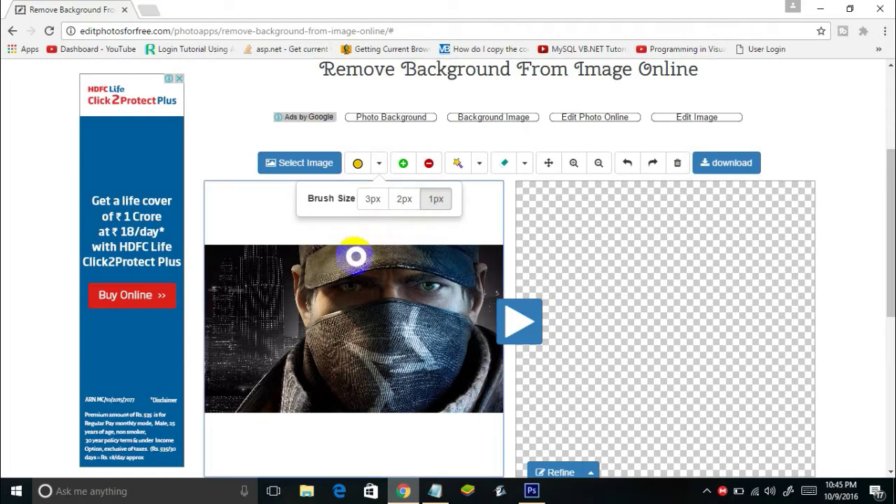
{"action": "left_click", "coordinate": [404, 201]}
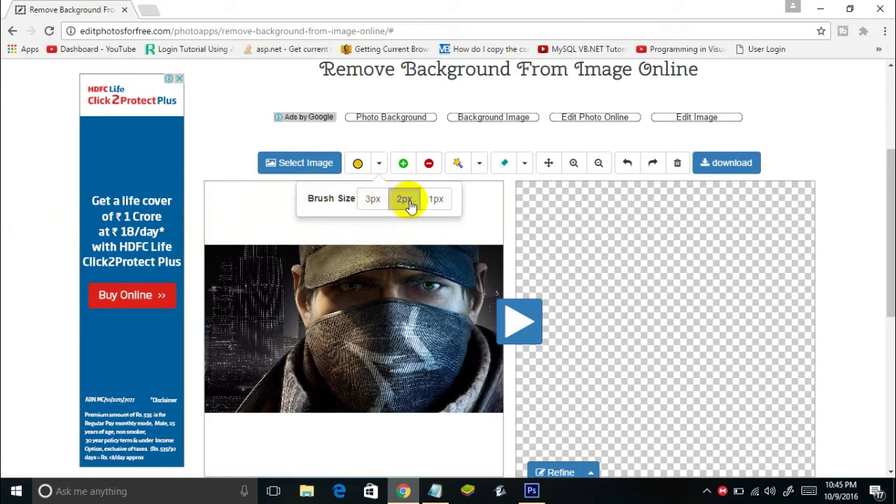
Trace the man's outline with the yellow Edge tool from the lower-left shoulder, up past the ear, over the cap and down beside the opposite ear
{"action": "left_click", "coordinate": [380, 165]}
{"action": "left_click", "coordinate": [381, 164]}
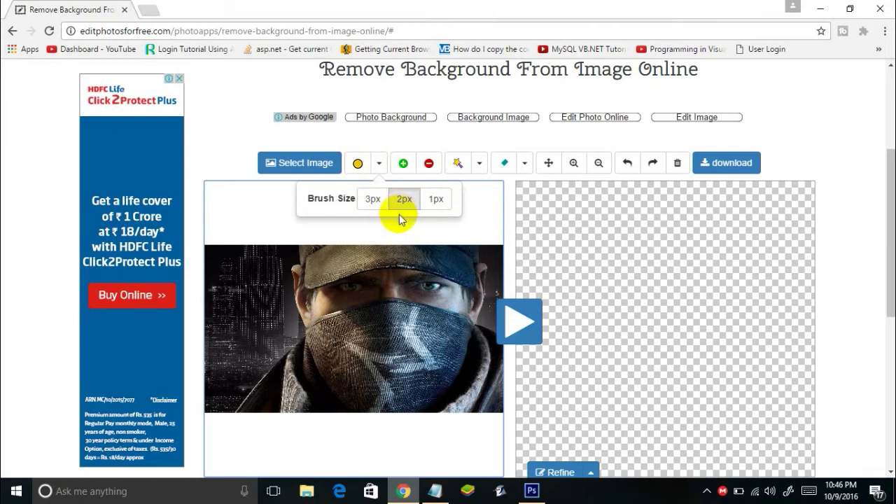
{"action": "mouse_move", "coordinate": [335, 398]}
{"action": "left_mouse_down"}
{"action": "mouse_move", "coordinate": [310, 382]}
{"action": "mouse_move", "coordinate": [296, 396]}
{"action": "left_mouse_up"}
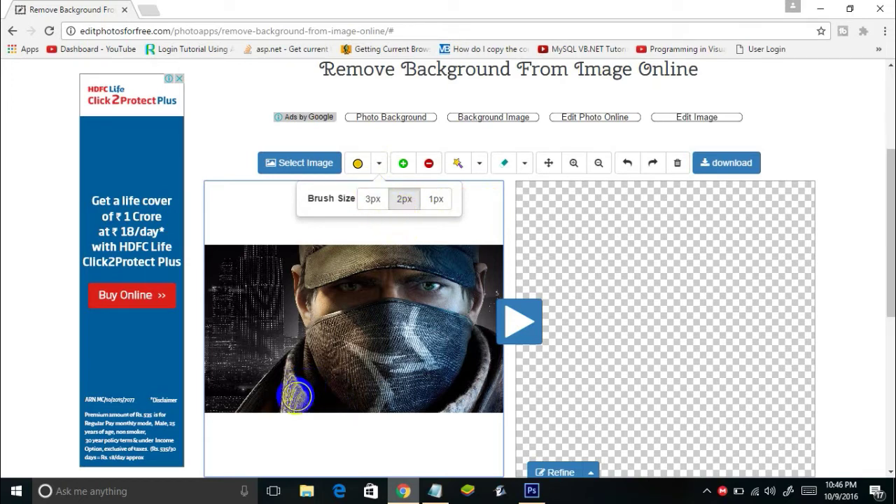
{"action": "left_click_drag", "start_coordinate": [295, 396], "coordinate": [229, 410]}
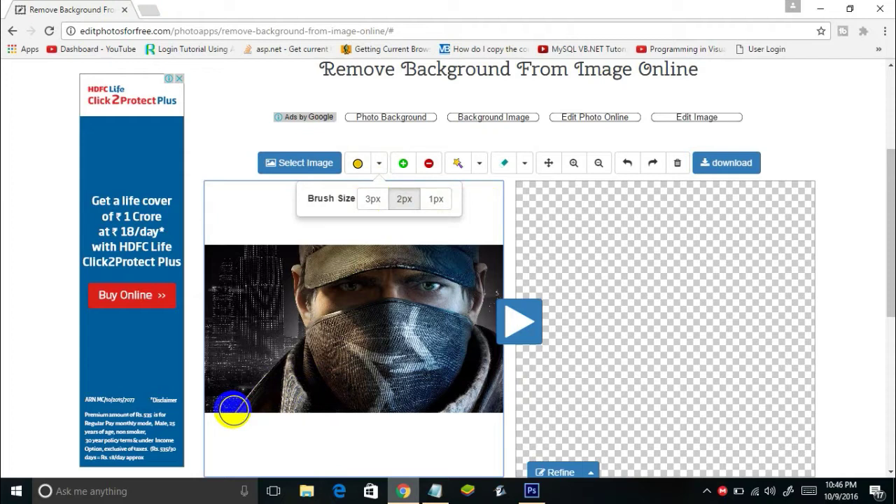
{"action": "mouse_move", "coordinate": [233, 409]}
{"action": "left_mouse_down"}
{"action": "mouse_move", "coordinate": [306, 330]}
{"action": "mouse_move", "coordinate": [461, 248]}
{"action": "mouse_move", "coordinate": [415, 236]}
{"action": "mouse_move", "coordinate": [256, 390]}
{"action": "mouse_move", "coordinate": [380, 392]}
{"action": "mouse_move", "coordinate": [278, 395]}
{"action": "mouse_move", "coordinate": [231, 414]}
{"action": "mouse_move", "coordinate": [249, 387]}
{"action": "mouse_move", "coordinate": [226, 412]}
{"action": "mouse_move", "coordinate": [246, 392]}
{"action": "mouse_move", "coordinate": [236, 416]}
{"action": "mouse_move", "coordinate": [273, 364]}
{"action": "mouse_move", "coordinate": [302, 301]}
{"action": "left_mouse_up"}
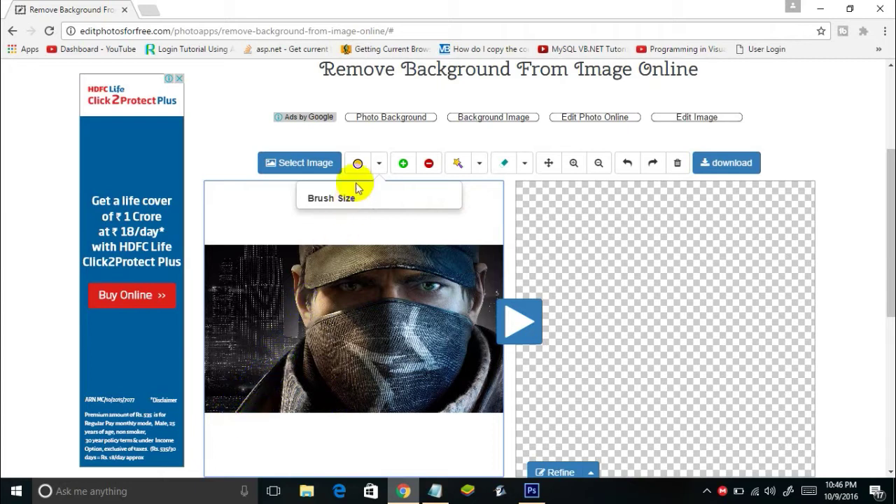
{"action": "left_click_drag", "start_coordinate": [238, 411], "coordinate": [303, 335]}
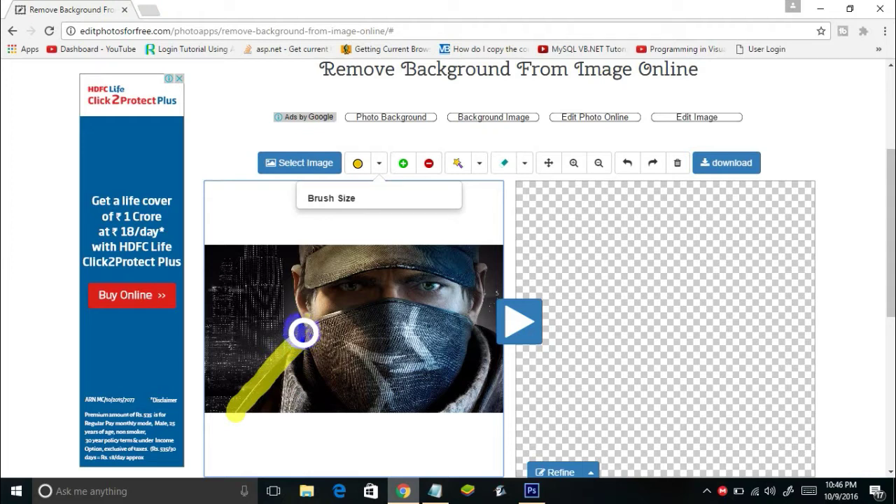
{"action": "mouse_move", "coordinate": [301, 333]}
{"action": "left_mouse_down"}
{"action": "mouse_move", "coordinate": [284, 261]}
{"action": "mouse_move", "coordinate": [294, 249]}
{"action": "mouse_move", "coordinate": [392, 237]}
{"action": "mouse_move", "coordinate": [469, 242]}
{"action": "mouse_move", "coordinate": [494, 285]}
{"action": "mouse_move", "coordinate": [480, 322]}
{"action": "mouse_move", "coordinate": [514, 290]}
{"action": "left_mouse_up"}
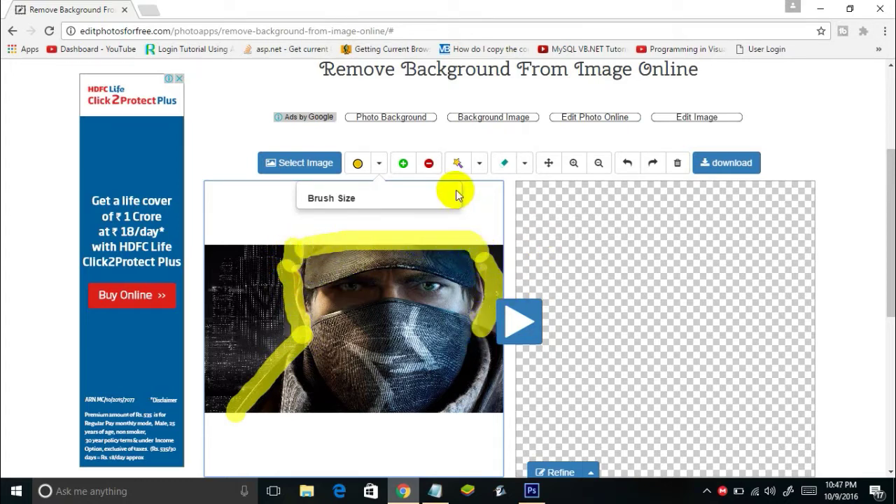
Erase the edge stroke beside the ear near the play arrow, and redraw it down that side and along the bottom to close the outline
{"action": "left_click", "coordinate": [504, 163]}
{"action": "left_click_drag", "start_coordinate": [490, 278], "coordinate": [489, 315]}
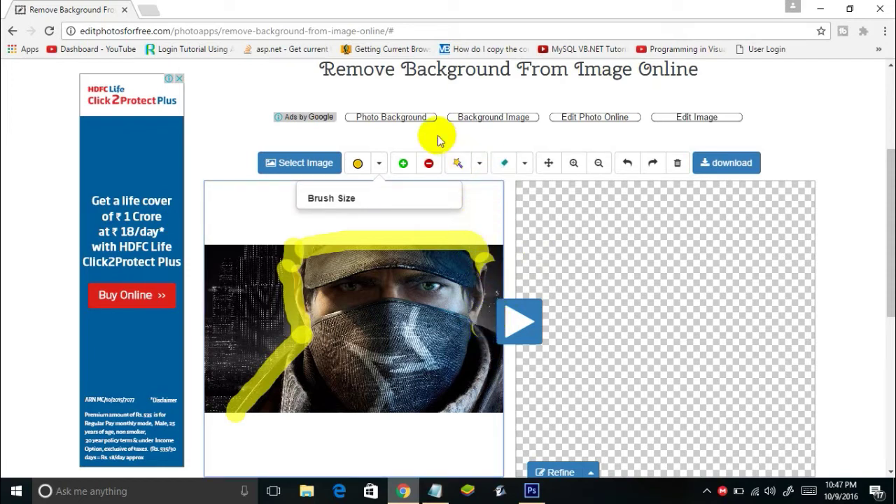
{"action": "mouse_move", "coordinate": [476, 262]}
{"action": "left_mouse_down"}
{"action": "mouse_move", "coordinate": [482, 319]}
{"action": "mouse_move", "coordinate": [499, 387]}
{"action": "mouse_move", "coordinate": [492, 413]}
{"action": "mouse_move", "coordinate": [456, 423]}
{"action": "left_mouse_up"}
{"action": "left_click_drag", "start_coordinate": [233, 419], "coordinate": [468, 418]}
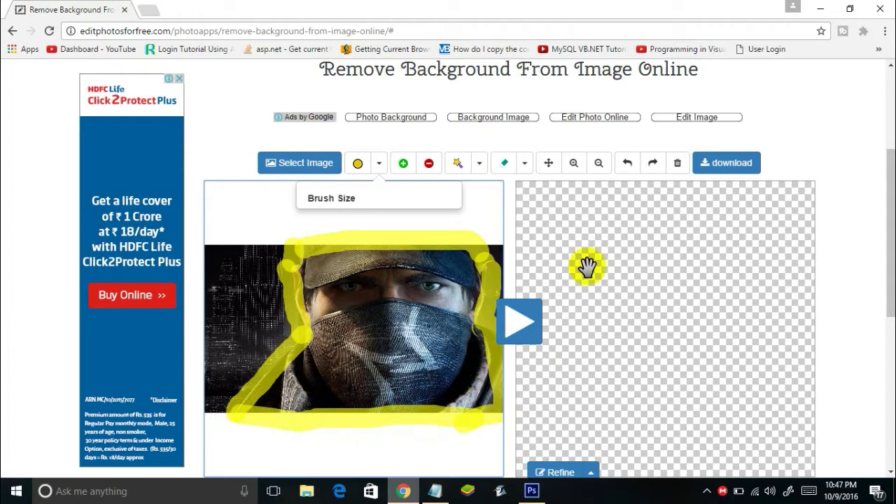
Mark the man with a green foreground stroke and the areas outside the outline with red background strokes, and process the background removal
{"action": "left_click", "coordinate": [404, 165]}
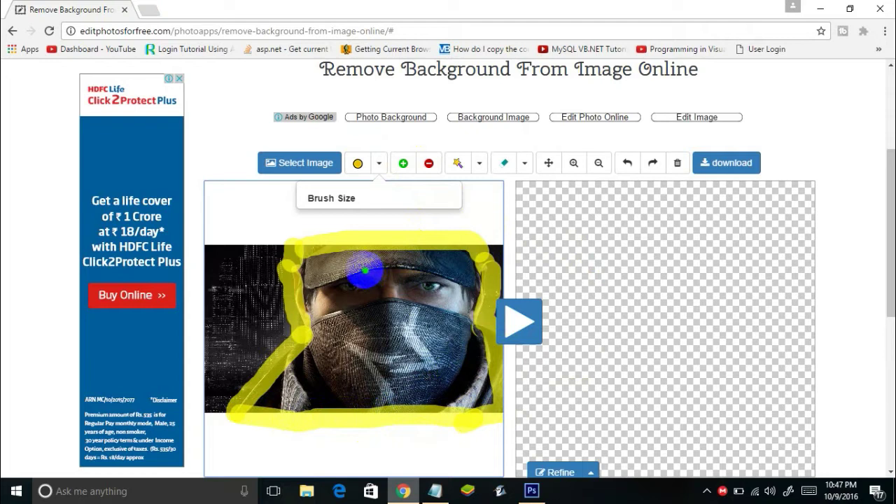
{"action": "left_click_drag", "start_coordinate": [349, 268], "coordinate": [401, 364]}
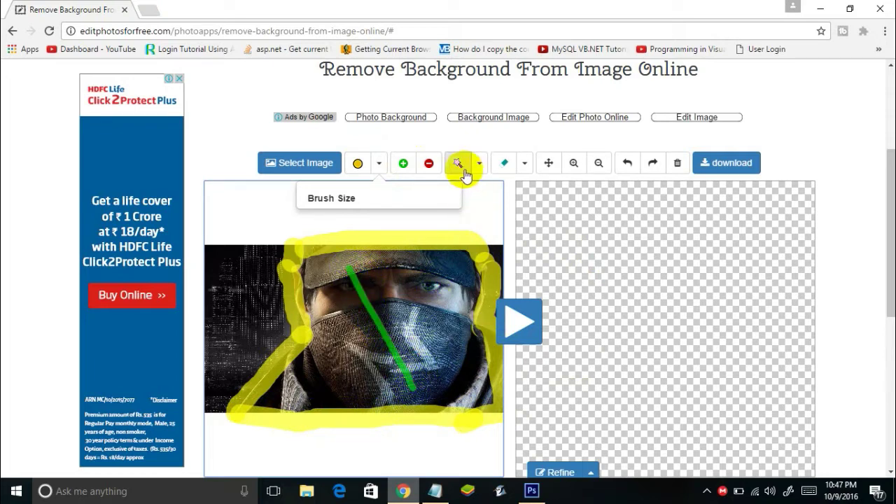
{"action": "left_click", "coordinate": [428, 162]}
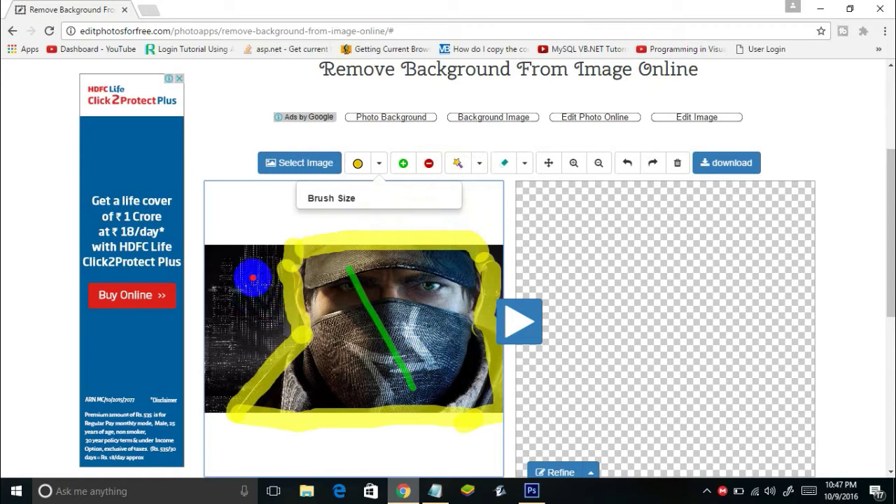
{"action": "left_click_drag", "start_coordinate": [249, 268], "coordinate": [233, 343]}
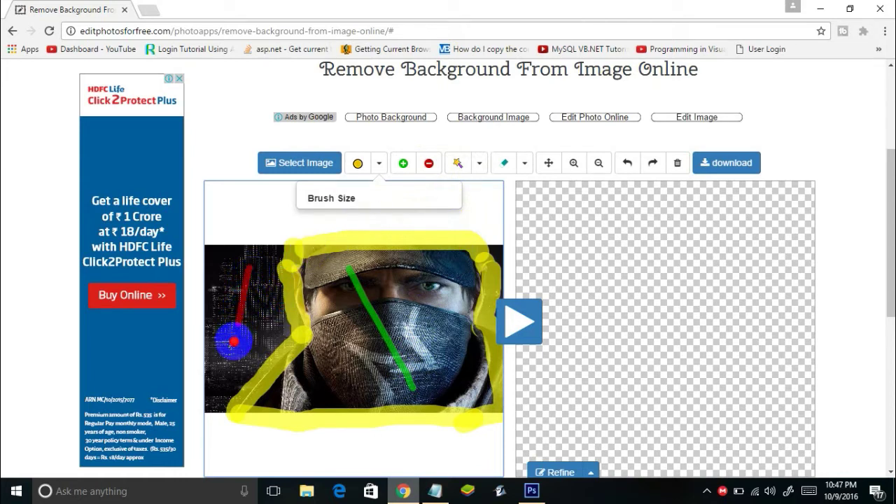
{"action": "left_click_drag", "start_coordinate": [494, 249], "coordinate": [498, 258]}
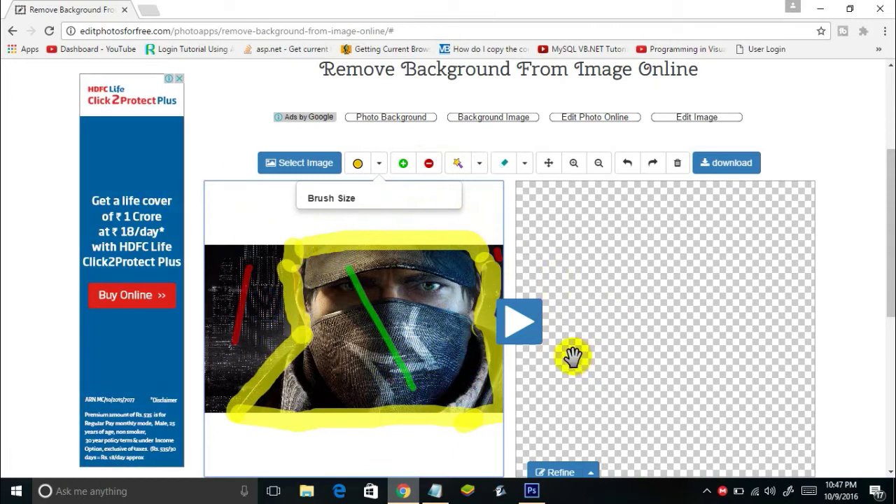
{"action": "left_click", "coordinate": [516, 322]}
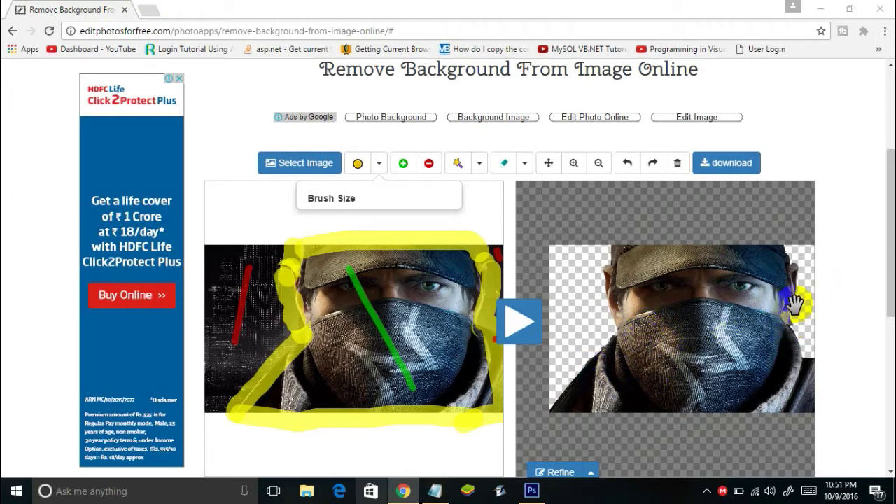
Download the cut-out to the Desktop as the PNG image C--fakepath-watch dogs, and view it in Photos
{"action": "left_click", "coordinate": [721, 174]}
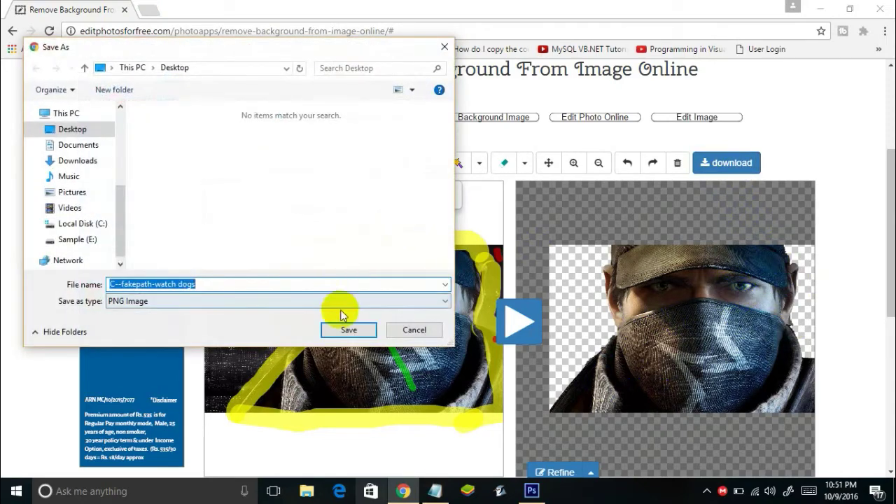
{"action": "left_click", "coordinate": [346, 330]}
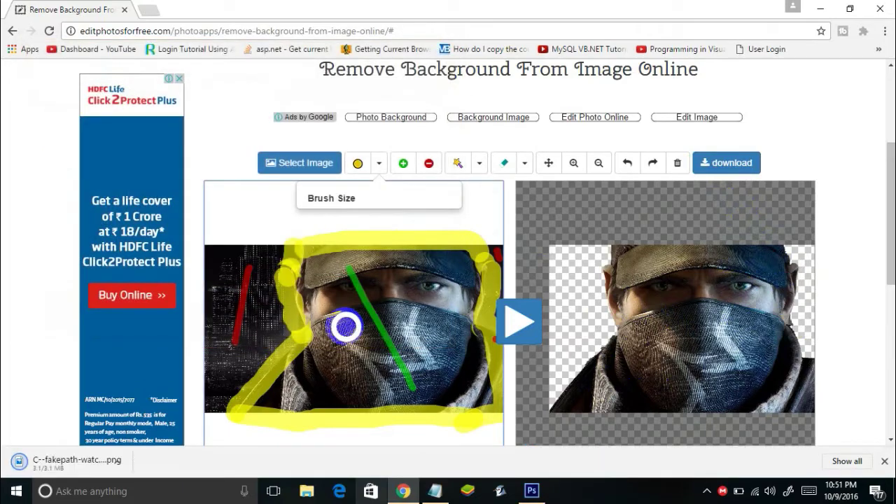
{"action": "left_click", "coordinate": [70, 464]}
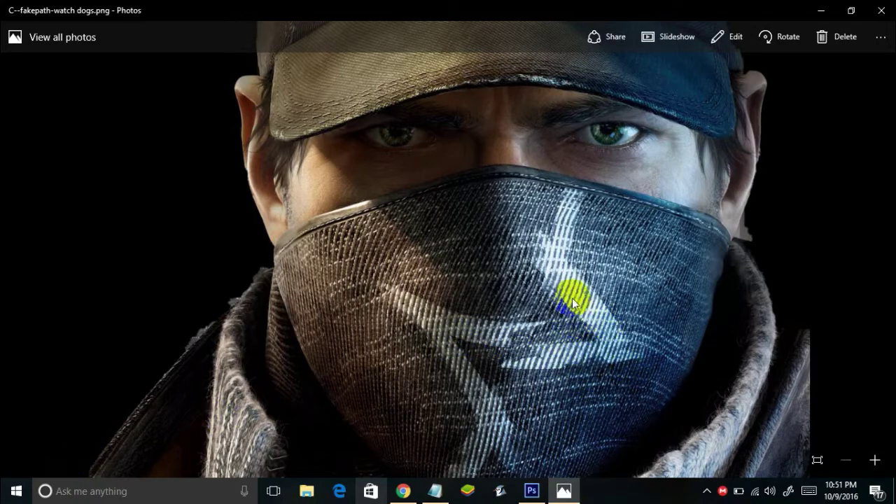
{"action": "left_click", "coordinate": [880, 10]}
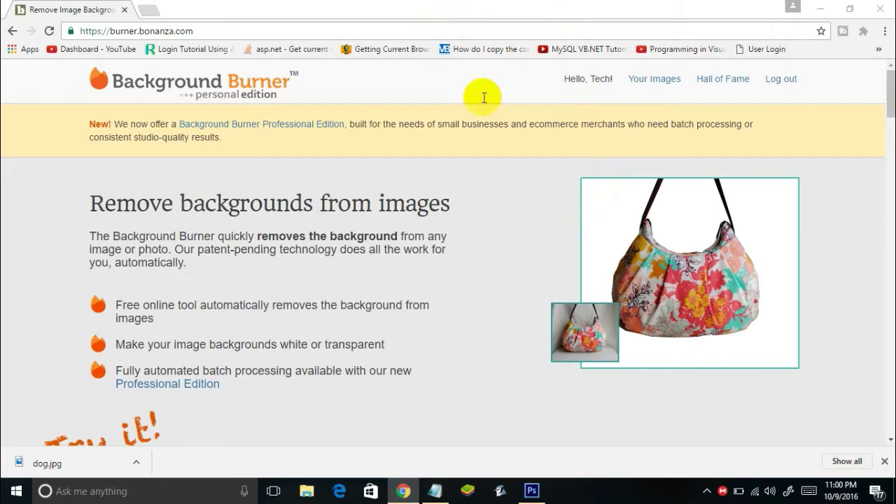
On the burner.bonanza.com Background Burner page, upload the watch dogs image from the Desktop for automatic background removal
{"action": "left_click", "coordinate": [222, 30]}
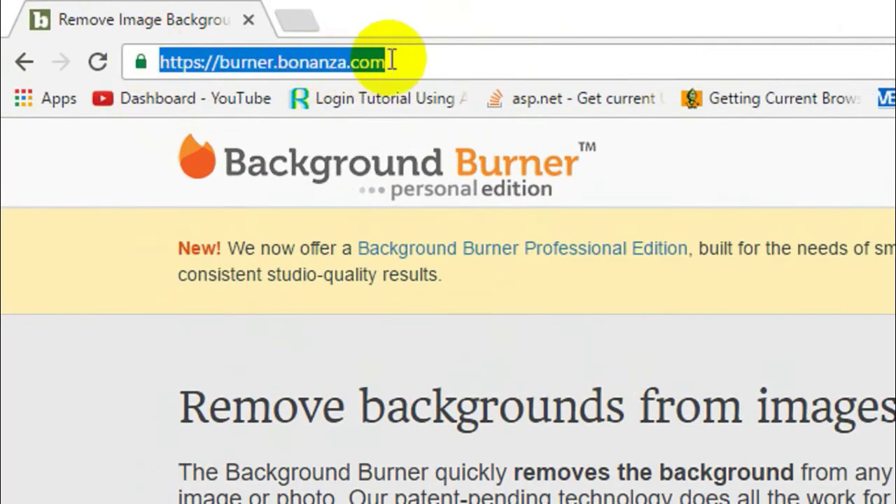
{"action": "left_click", "coordinate": [215, 26]}
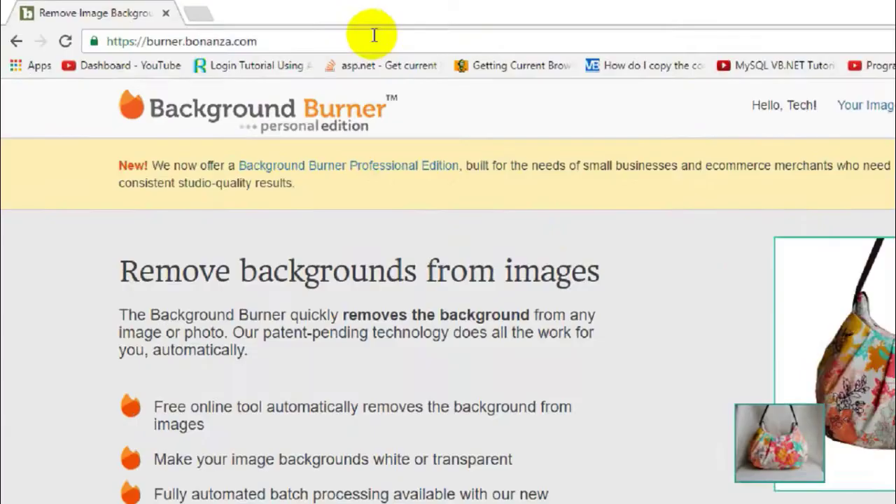
{"action": "scroll", "coordinate": [593, 266], "scroll_direction": "down", "scroll_amount": 5}
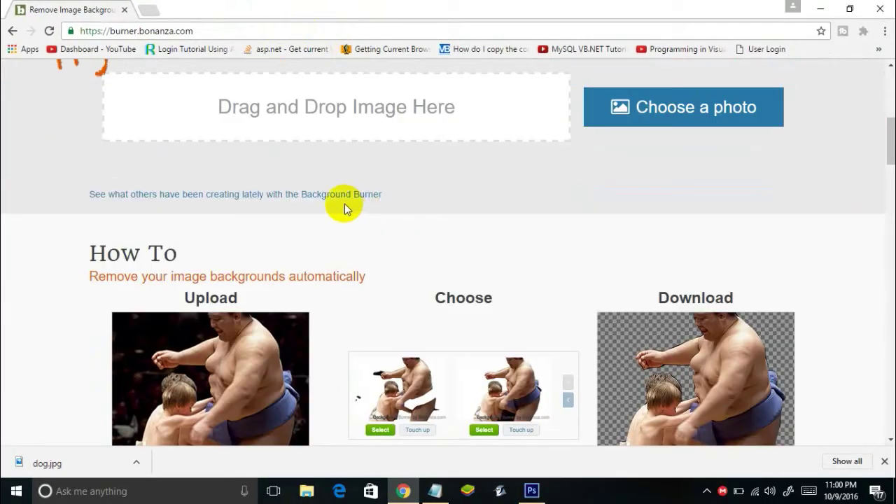
{"action": "left_click", "coordinate": [692, 124]}
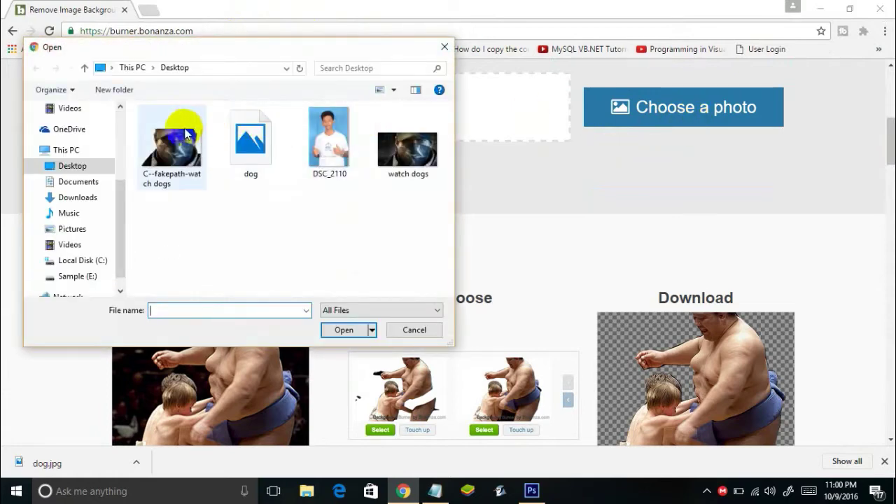
{"action": "double_click", "coordinate": [421, 143]}
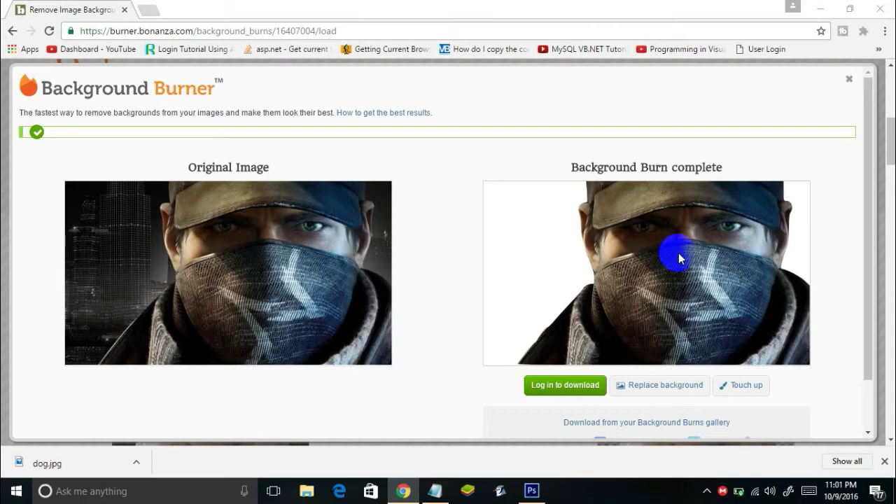
Open burner.bonanza.com in a new browser tab
{"action": "left_click", "coordinate": [148, 9]}
{"action": "type", "text": "born"}
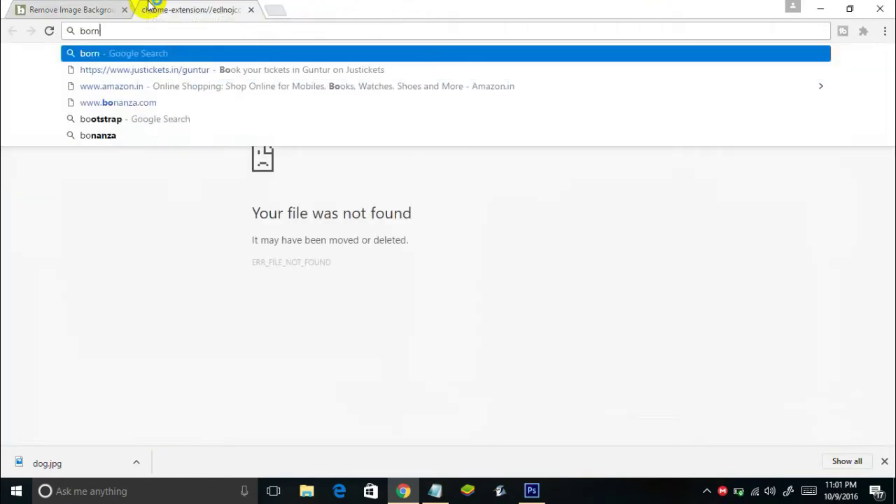
{"action": "key", "text": "BackSpace"}
{"action": "key", "text": "BackSpace"}
{"action": "key", "text": "BackSpace"}
{"action": "type", "text": "urner."}
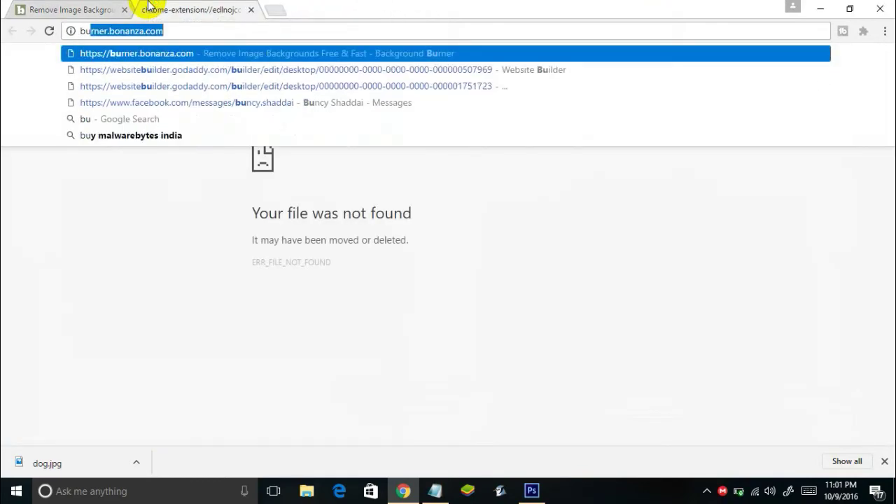
{"action": "key", "text": "Return"}
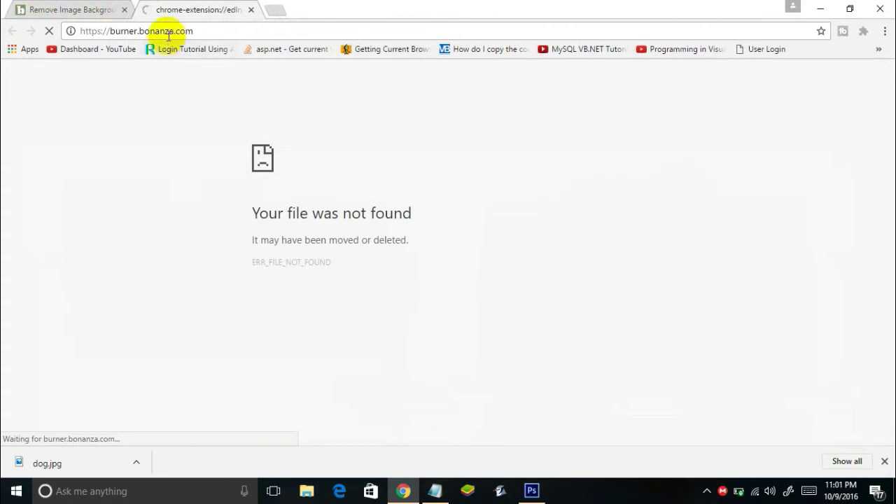
{"action": "left_click", "coordinate": [199, 31]}
{"action": "left_click", "coordinate": [199, 30]}
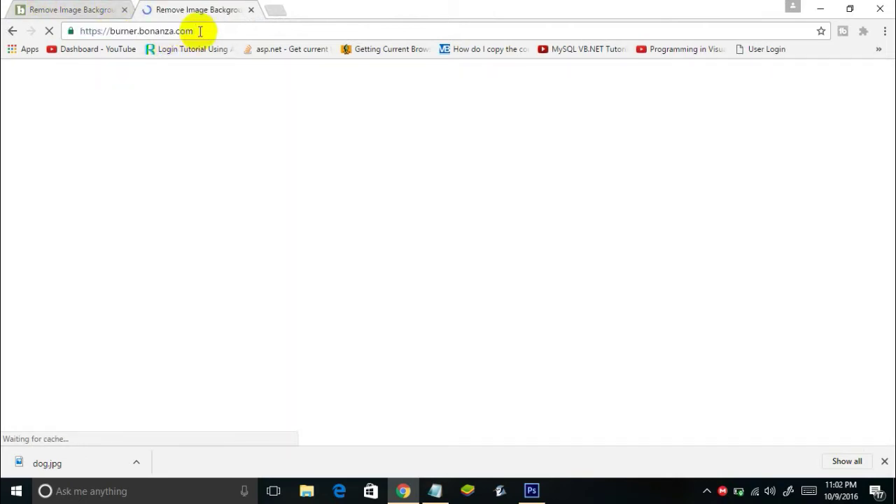
Upload the dog image from the Desktop to Background Burner
{"action": "scroll", "coordinate": [541, 204], "scroll_direction": "down", "scroll_amount": 6}
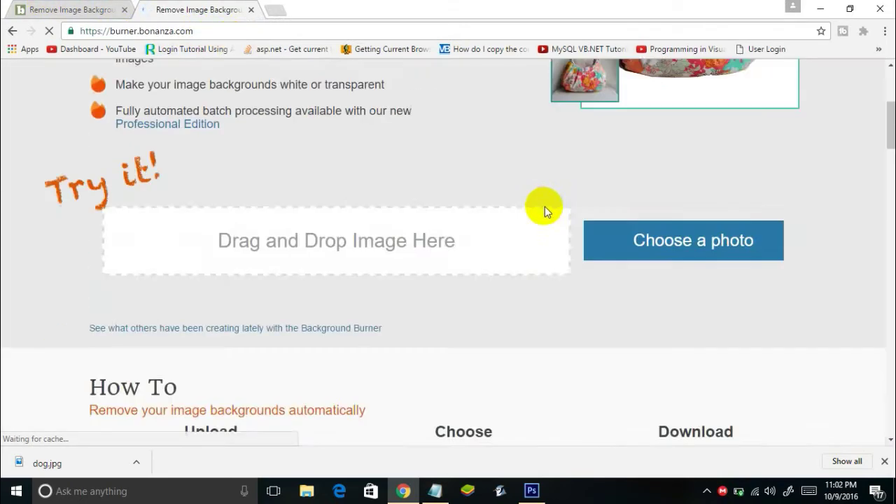
{"action": "left_click", "coordinate": [693, 108]}
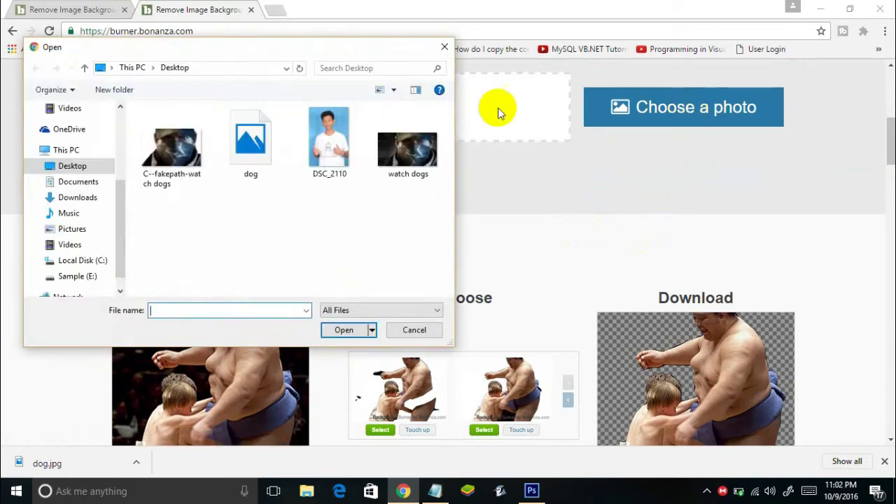
{"action": "double_click", "coordinate": [255, 155]}
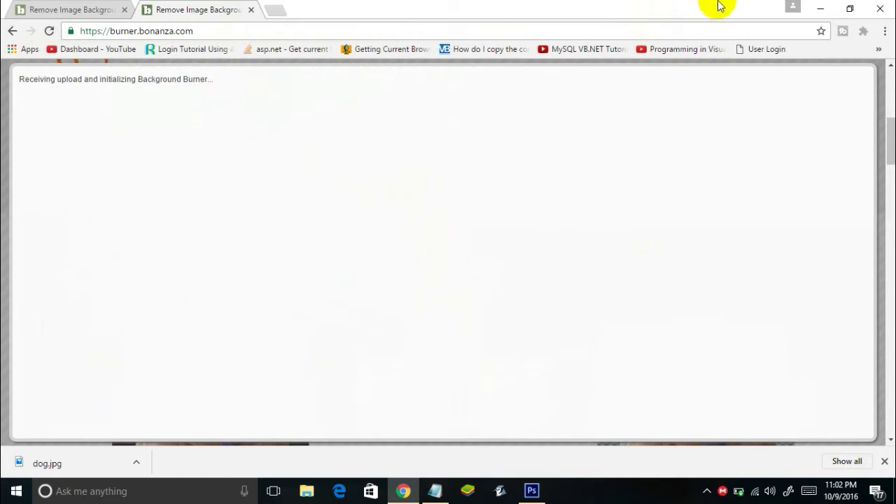
View the original dog image from the desktop in Photos, and return to Chrome
{"action": "left_click", "coordinate": [819, 7]}
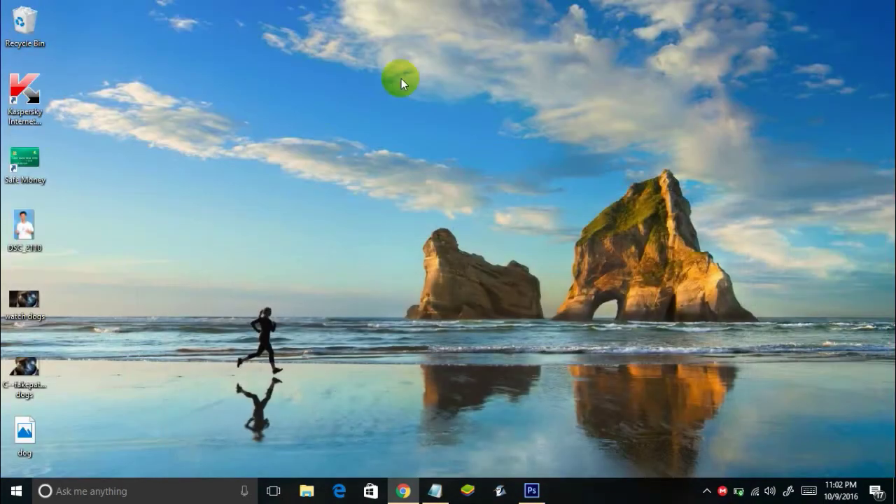
{"action": "double_click", "coordinate": [25, 431]}
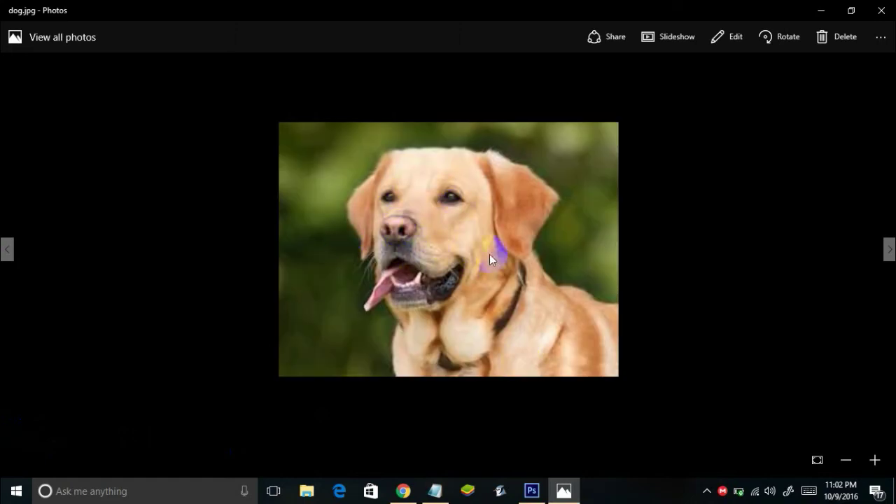
{"action": "left_click", "coordinate": [404, 490]}
Compare the dog cut-out thumbnails in the burn preview, including against the original image
{"action": "left_click", "coordinate": [350, 184]}
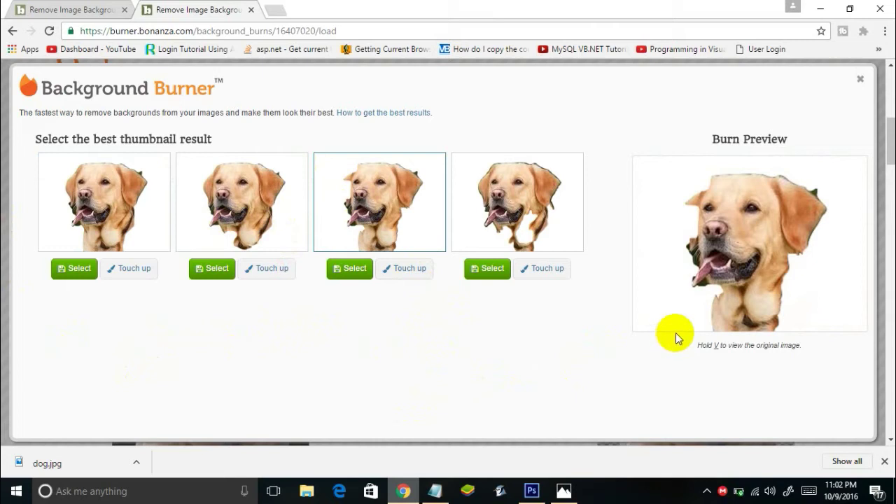
{"action": "left_click", "coordinate": [579, 196]}
{"action": "key", "text": "v"}
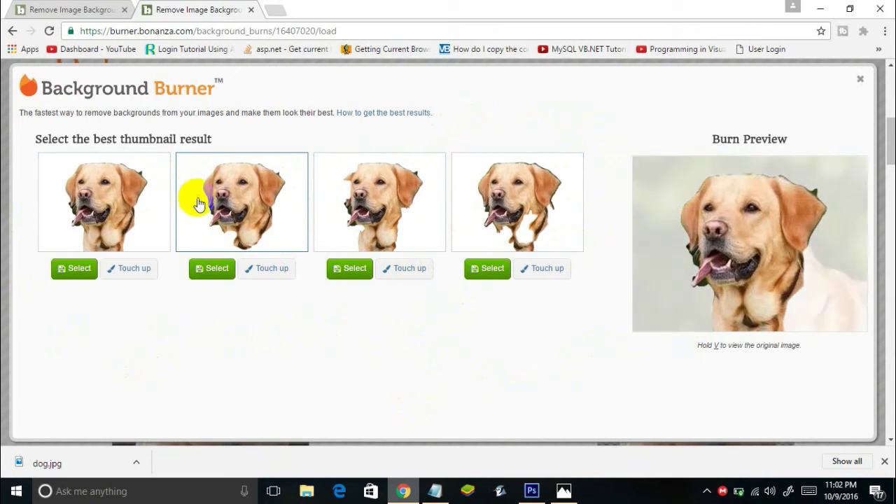
{"action": "left_click", "coordinate": [219, 203]}
{"action": "left_click", "coordinate": [87, 200]}
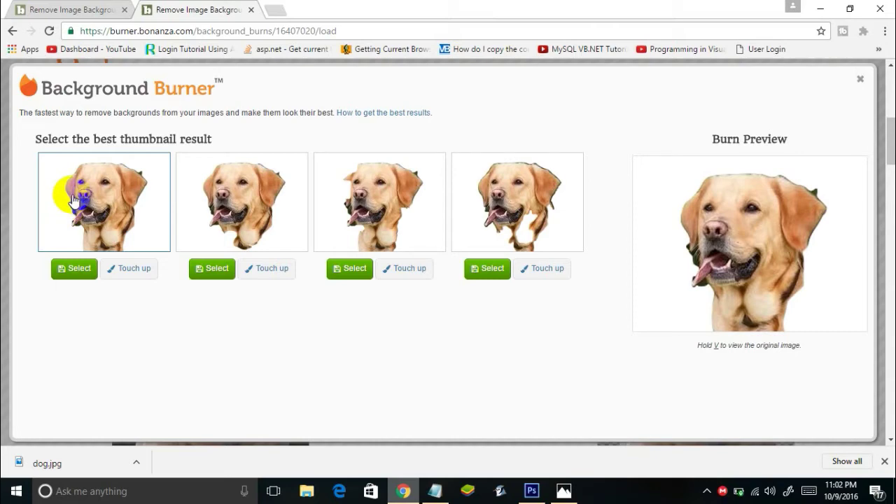
Open the first dog cut-out for touch-up with the Mark Background tool active
{"action": "left_click", "coordinate": [108, 245]}
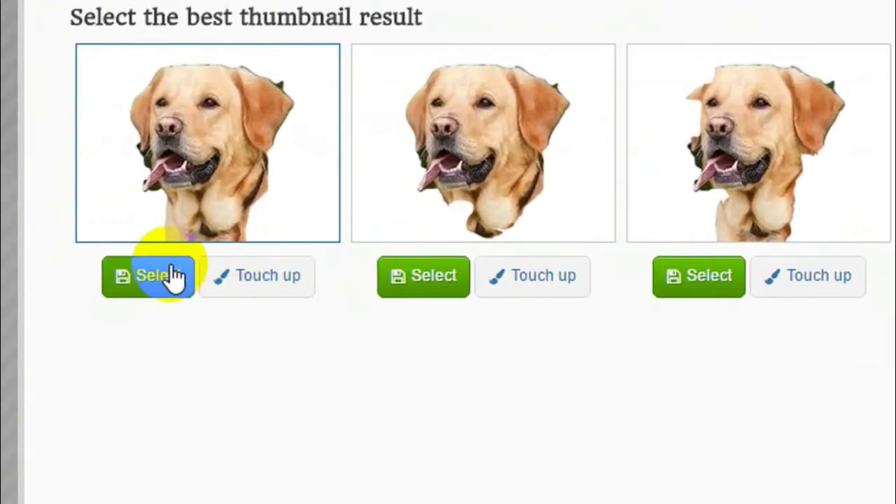
{"action": "left_click", "coordinate": [263, 274]}
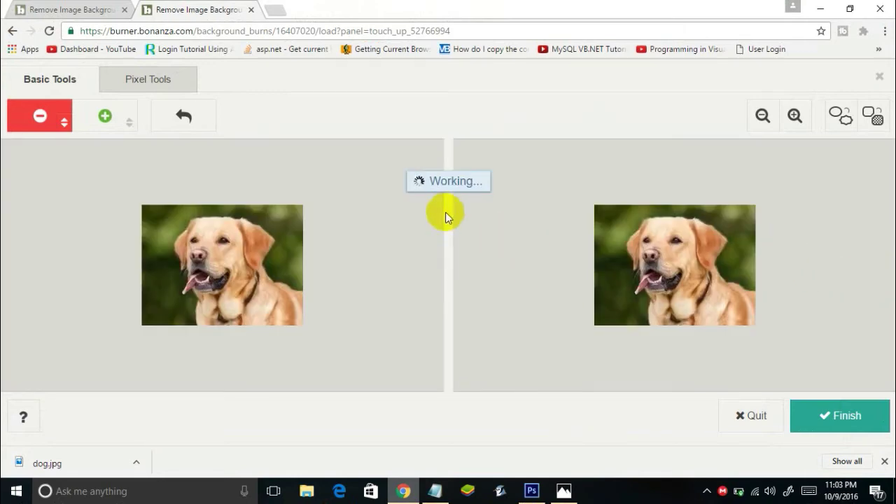
{"action": "mouse_move", "coordinate": [355, 224]}
{"action": "left_mouse_down"}
{"action": "mouse_move", "coordinate": [345, 201]}
{"action": "mouse_move", "coordinate": [245, 210]}
{"action": "left_mouse_up"}
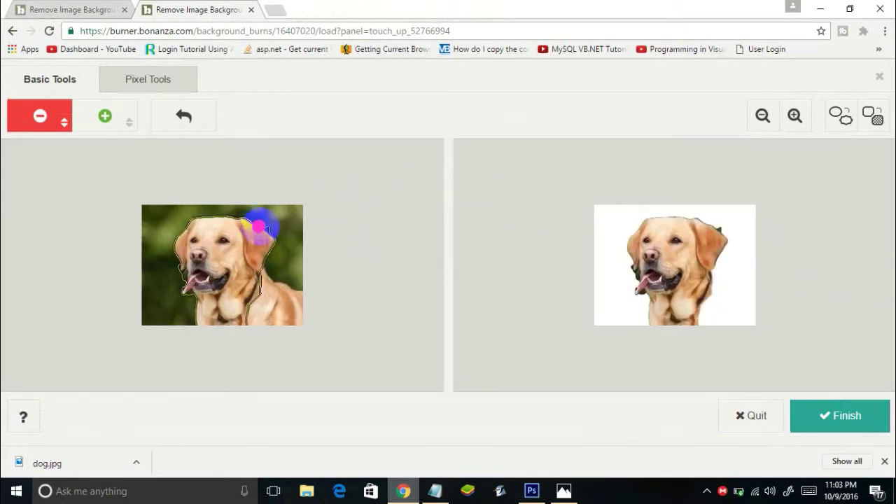
{"action": "mouse_move", "coordinate": [610, 266]}
{"action": "left_mouse_down"}
{"action": "mouse_move", "coordinate": [663, 263]}
{"action": "mouse_move", "coordinate": [669, 247]}
{"action": "mouse_move", "coordinate": [624, 238]}
{"action": "mouse_move", "coordinate": [624, 277]}
{"action": "mouse_move", "coordinate": [653, 259]}
{"action": "mouse_move", "coordinate": [687, 258]}
{"action": "mouse_move", "coordinate": [658, 266]}
{"action": "left_mouse_up"}
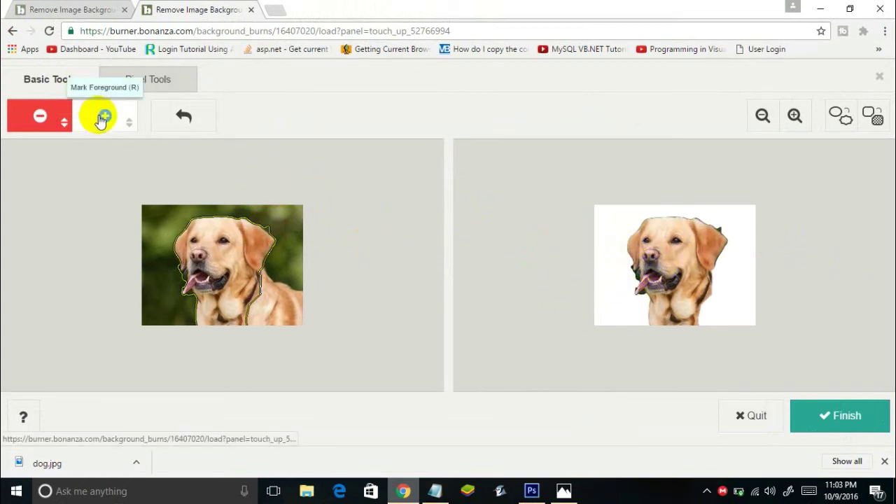
{"action": "left_click", "coordinate": [44, 119]}
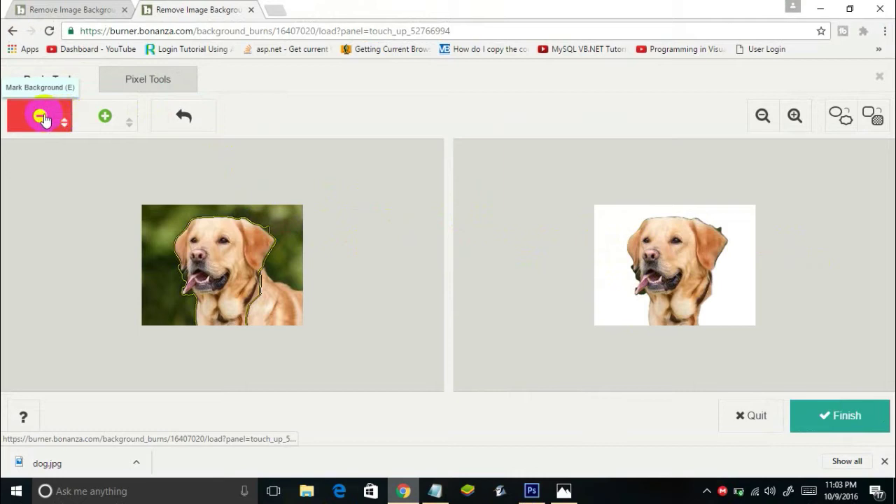
Mark the dog's missing shoulder and back as foreground in the original image
{"action": "left_click", "coordinate": [116, 125]}
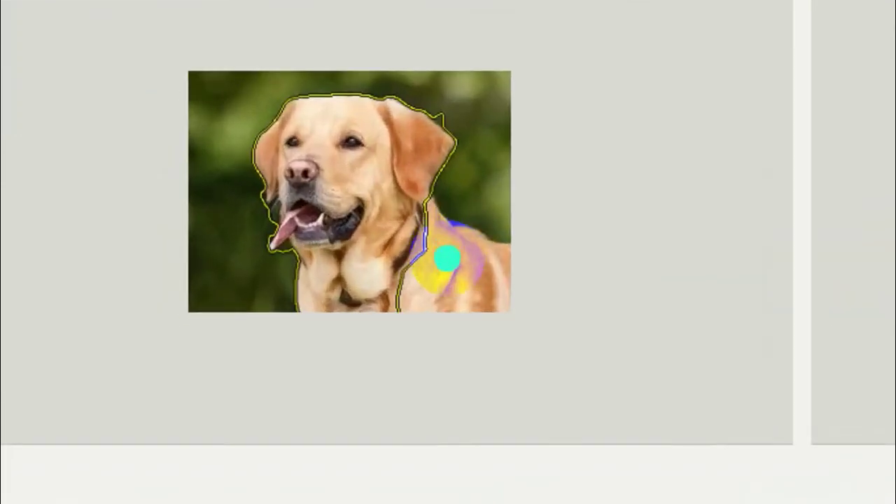
{"action": "mouse_move", "coordinate": [447, 258]}
{"action": "left_mouse_down"}
{"action": "mouse_move", "coordinate": [435, 260]}
{"action": "mouse_move", "coordinate": [433, 248]}
{"action": "left_mouse_up"}
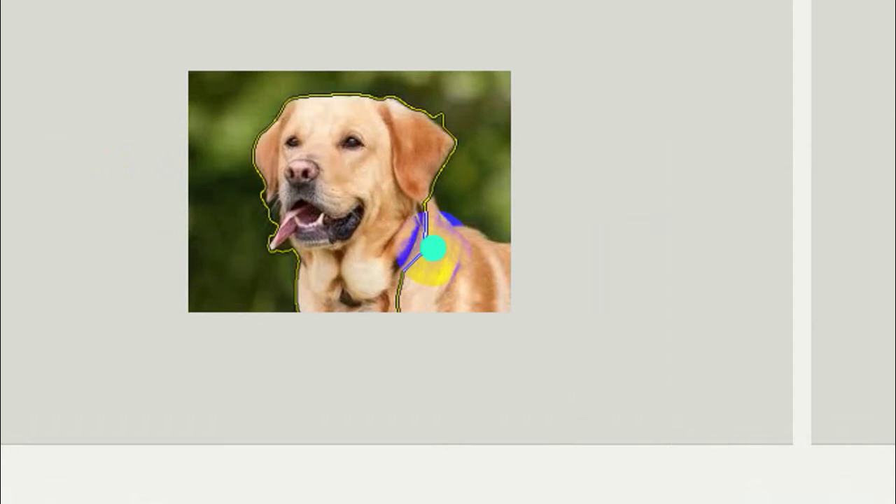
{"action": "mouse_move", "coordinate": [434, 247]}
{"action": "left_mouse_down"}
{"action": "mouse_move", "coordinate": [449, 245]}
{"action": "mouse_move", "coordinate": [494, 298]}
{"action": "left_mouse_up"}
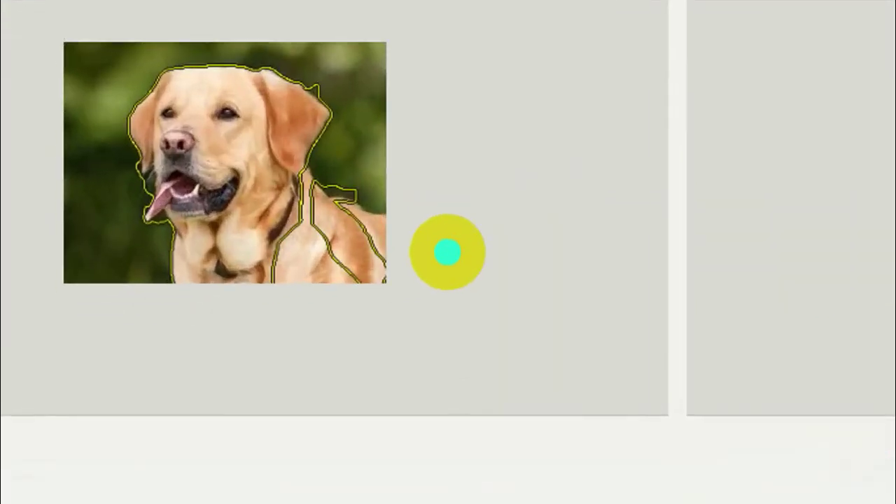
{"action": "mouse_move", "coordinate": [334, 309]}
{"action": "left_mouse_down"}
{"action": "mouse_move", "coordinate": [633, 304]}
{"action": "mouse_move", "coordinate": [701, 317]}
{"action": "mouse_move", "coordinate": [721, 308]}
{"action": "left_mouse_up"}
{"action": "mouse_move", "coordinate": [689, 249]}
{"action": "left_mouse_down"}
{"action": "mouse_move", "coordinate": [678, 233]}
{"action": "mouse_move", "coordinate": [662, 242]}
{"action": "mouse_move", "coordinate": [665, 253]}
{"action": "mouse_move", "coordinate": [700, 255]}
{"action": "mouse_move", "coordinate": [100, 198]}
{"action": "mouse_move", "coordinate": [242, 238]}
{"action": "mouse_move", "coordinate": [222, 233]}
{"action": "mouse_move", "coordinate": [255, 270]}
{"action": "mouse_move", "coordinate": [210, 259]}
{"action": "mouse_move", "coordinate": [315, 236]}
{"action": "left_mouse_up"}
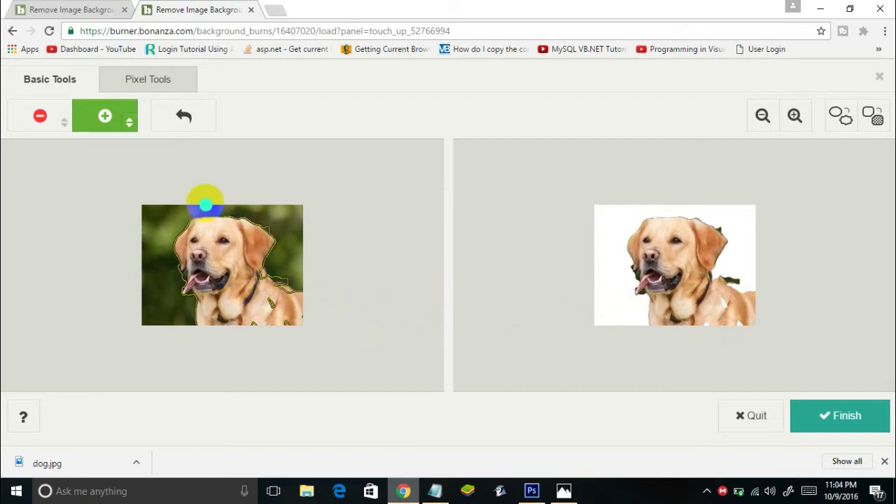
Mark the remaining missed patches on the dog's shoulder, back and lower body as foreground with the medium brush
{"action": "left_click", "coordinate": [132, 129]}
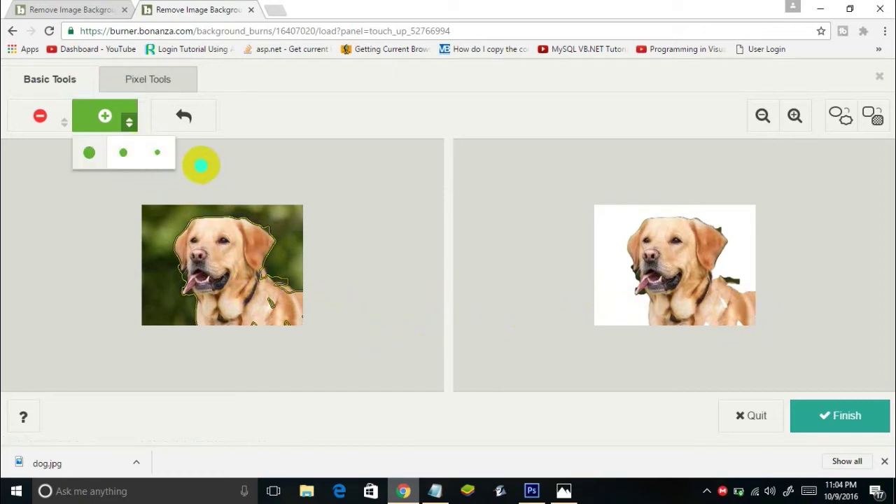
{"action": "left_click", "coordinate": [126, 152]}
{"action": "left_click_drag", "start_coordinate": [260, 270], "coordinate": [269, 299]}
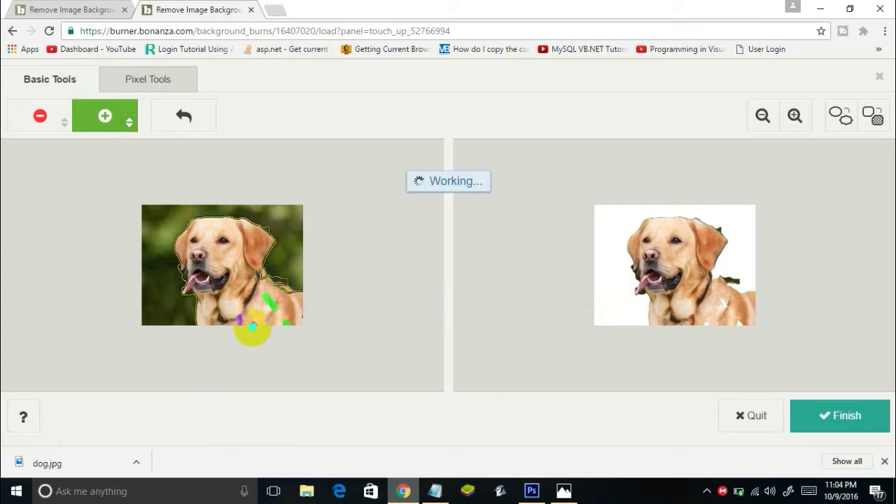
{"action": "mouse_move", "coordinate": [253, 324]}
{"action": "left_mouse_down"}
{"action": "mouse_move", "coordinate": [280, 308]}
{"action": "mouse_move", "coordinate": [281, 284]}
{"action": "left_mouse_up"}
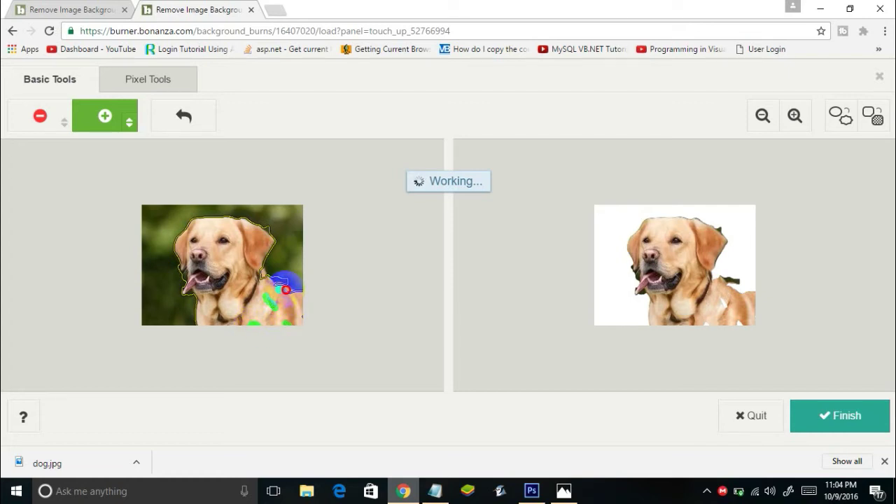
{"action": "left_click_drag", "start_coordinate": [291, 289], "coordinate": [298, 293]}
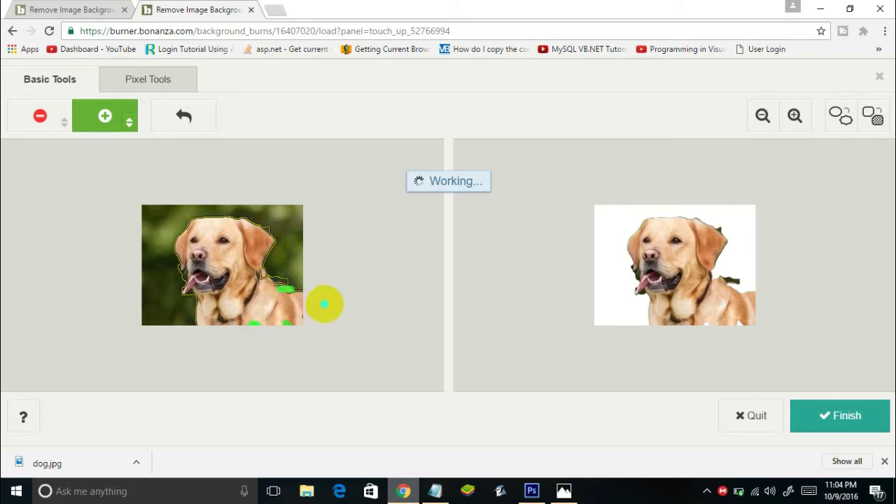
{"action": "mouse_move", "coordinate": [253, 287]}
{"action": "left_mouse_down"}
{"action": "mouse_move", "coordinate": [249, 279]}
{"action": "mouse_move", "coordinate": [261, 271]}
{"action": "mouse_move", "coordinate": [280, 306]}
{"action": "left_mouse_up"}
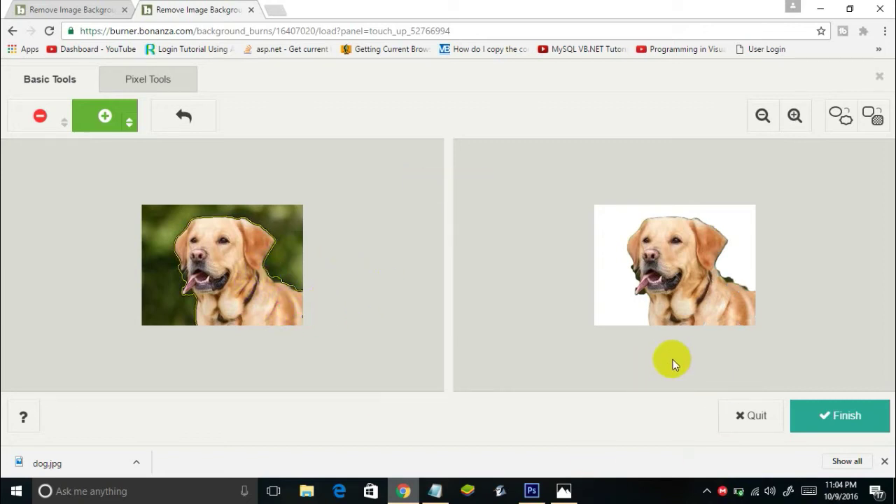
Examine the cut-out preview for leftover background around the dog's back, ear and mouth
{"action": "left_click_drag", "start_coordinate": [723, 317], "coordinate": [751, 299]}
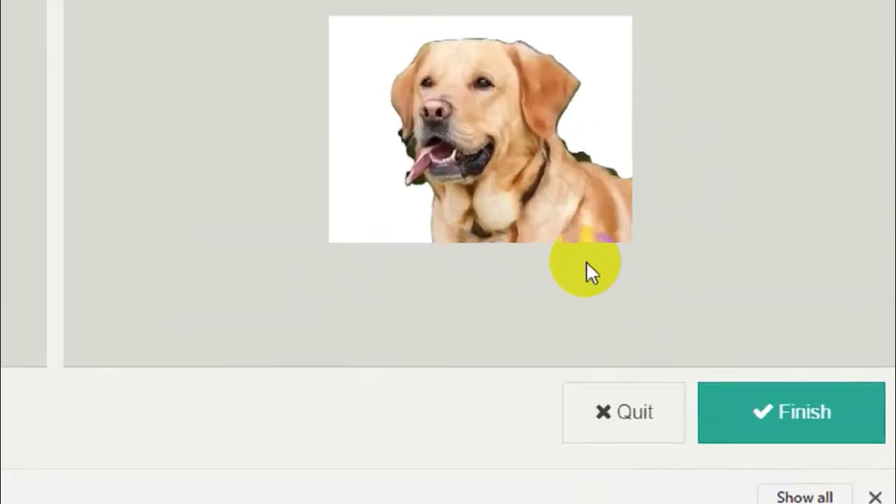
{"action": "left_click_drag", "start_coordinate": [679, 261], "coordinate": [656, 301]}
{"action": "left_click_drag", "start_coordinate": [370, 140], "coordinate": [366, 183]}
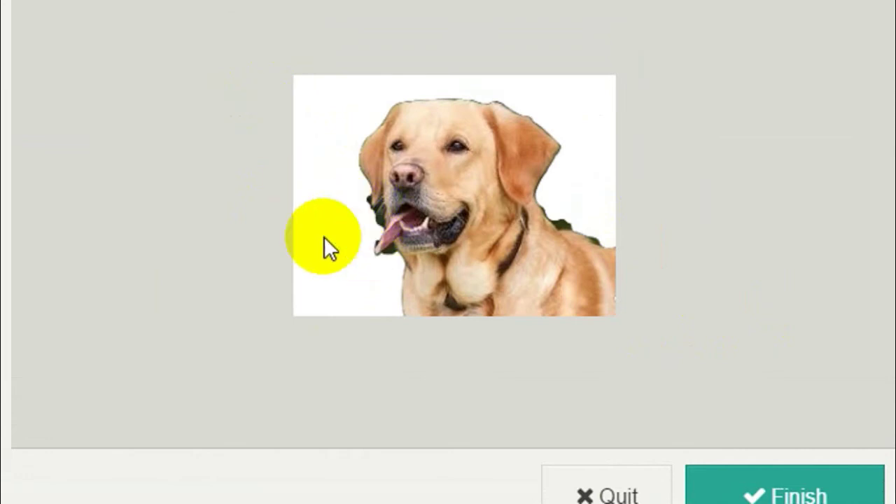
{"action": "left_click_drag", "start_coordinate": [367, 147], "coordinate": [397, 153]}
{"action": "left_click_drag", "start_coordinate": [397, 206], "coordinate": [407, 229]}
Mark the leftover green patches below the tongue, beside the muzzle and along the back as background with the medium brush
{"action": "left_click", "coordinate": [40, 117]}
{"action": "left_click", "coordinate": [65, 124]}
{"action": "left_click", "coordinate": [64, 124]}
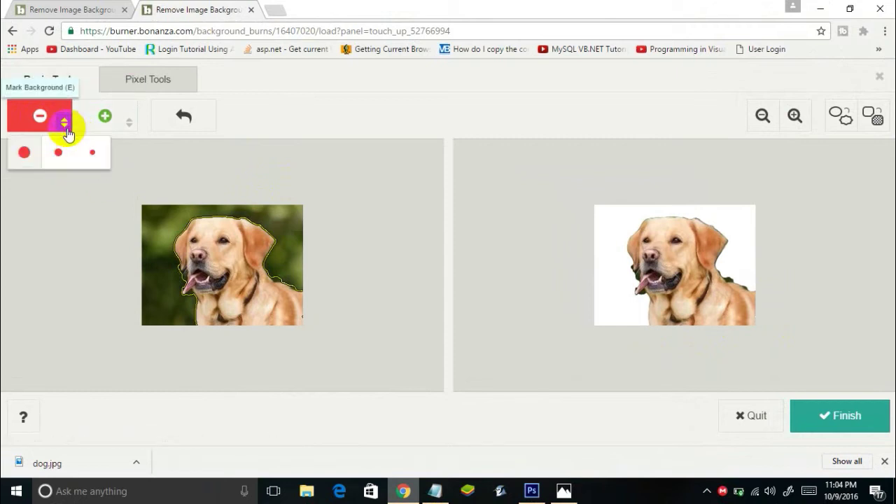
{"action": "left_click", "coordinate": [87, 152]}
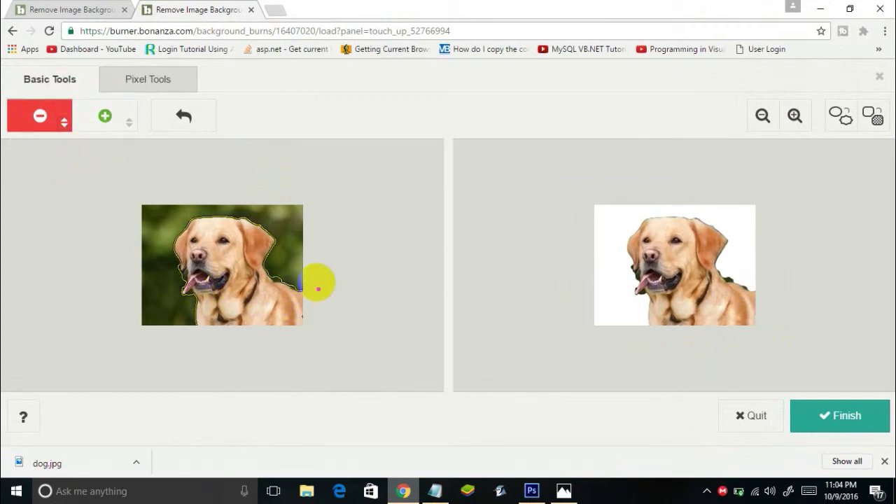
{"action": "left_click", "coordinate": [794, 116]}
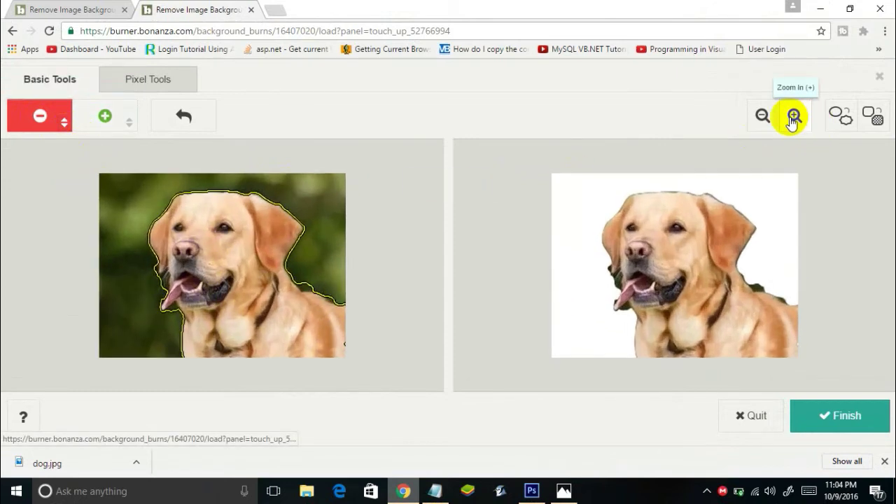
{"action": "left_click", "coordinate": [794, 115]}
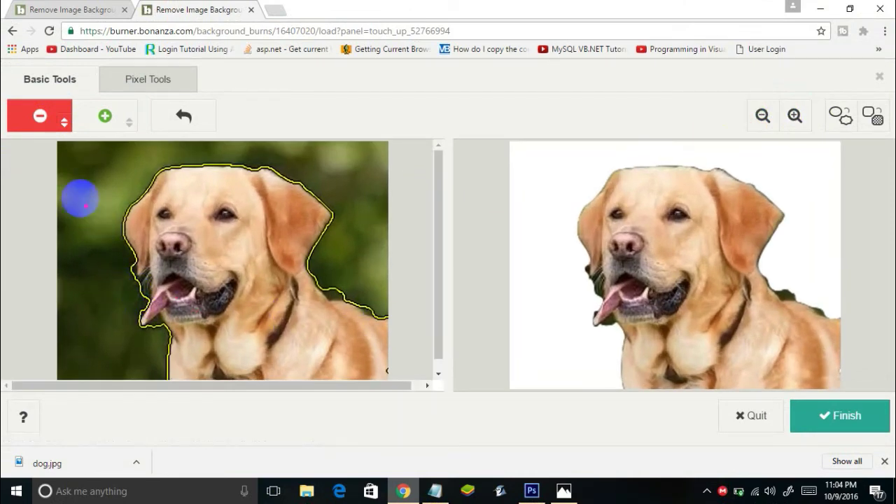
{"action": "left_click", "coordinate": [63, 123]}
{"action": "left_click", "coordinate": [71, 149]}
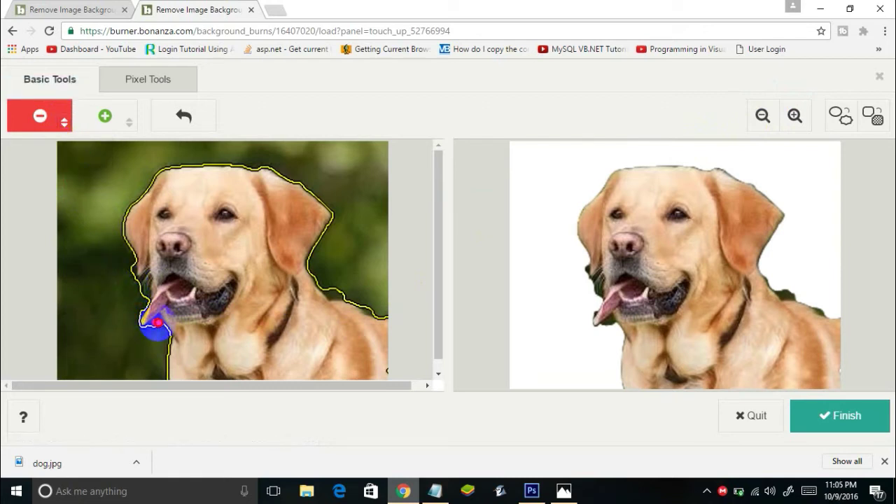
{"action": "left_click", "coordinate": [158, 323]}
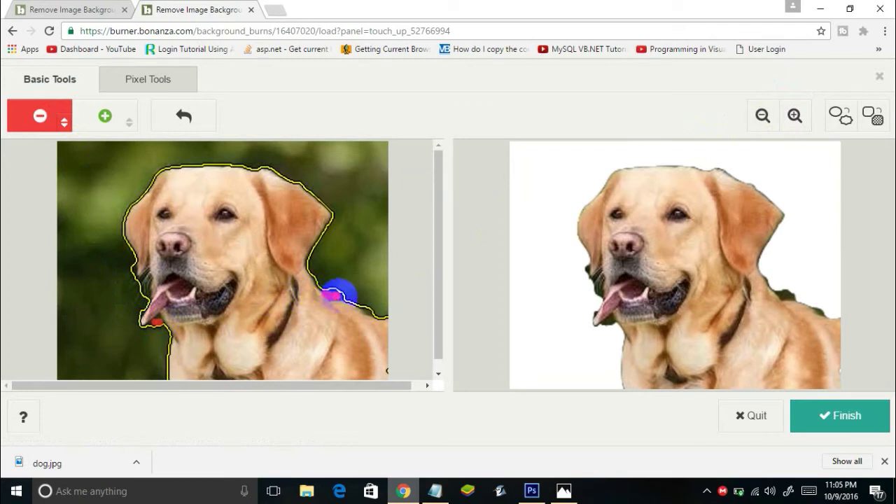
{"action": "left_click_drag", "start_coordinate": [335, 292], "coordinate": [343, 294]}
{"action": "left_click", "coordinate": [144, 280]}
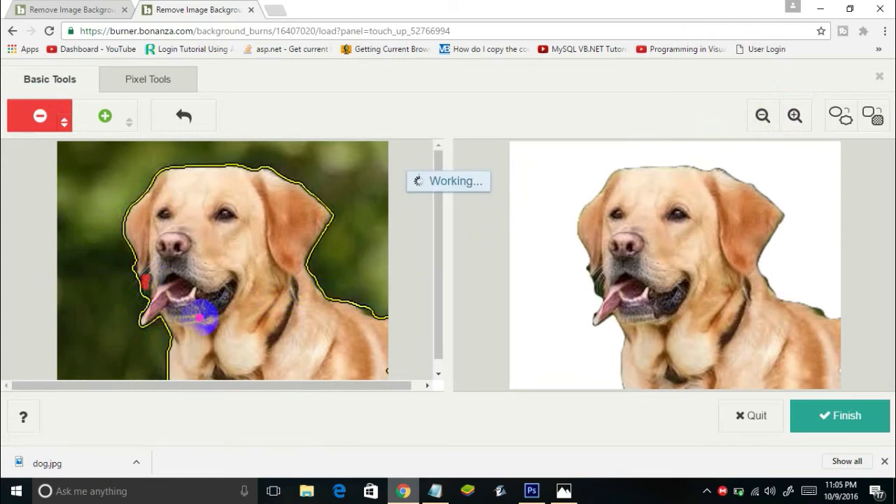
{"action": "left_click", "coordinate": [367, 311]}
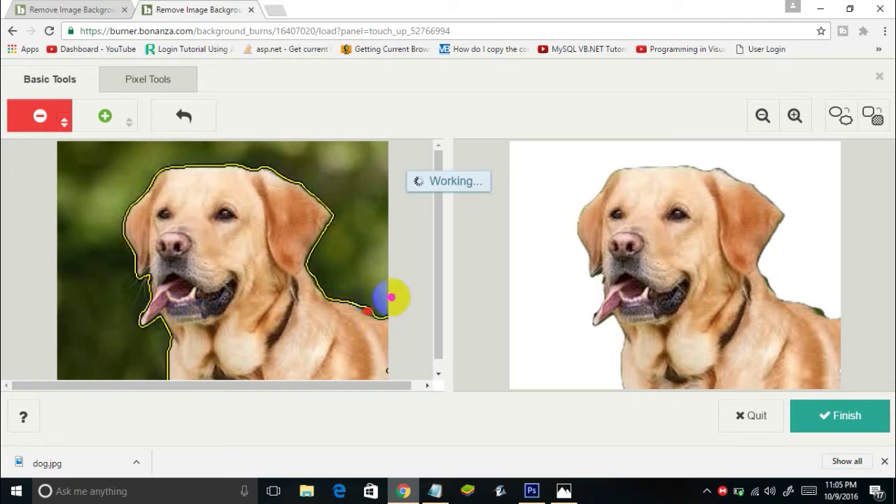
Switch to Word and create a blank document
{"action": "left_click", "coordinate": [314, 189]}
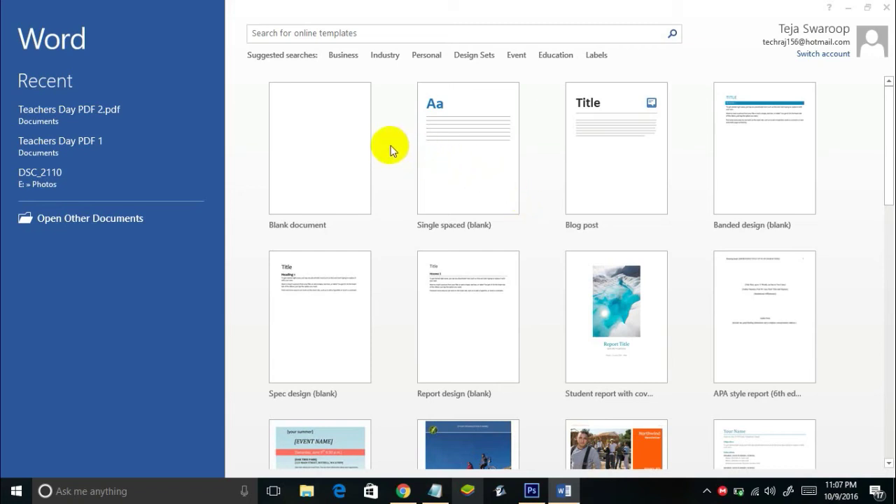
{"action": "left_click", "coordinate": [328, 140]}
{"action": "left_click", "coordinate": [344, 155]}
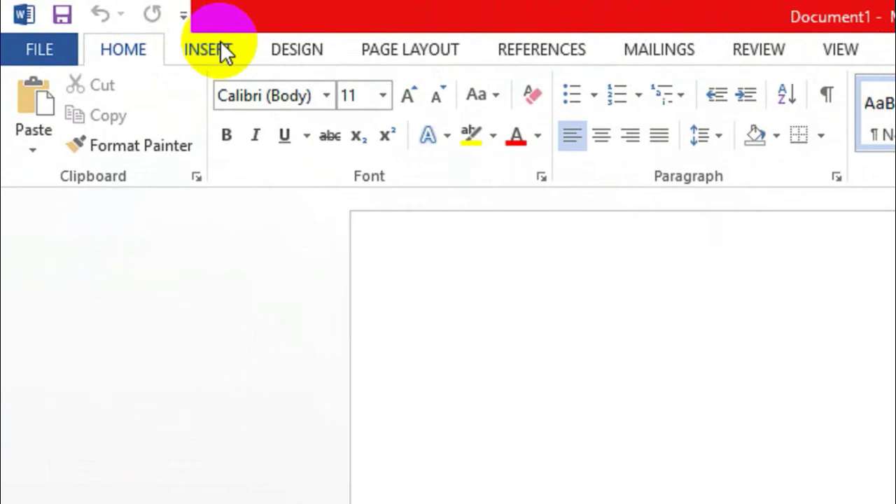
Insert the "watch dogs" picture from the Desktop into the document
{"action": "left_click", "coordinate": [222, 46]}
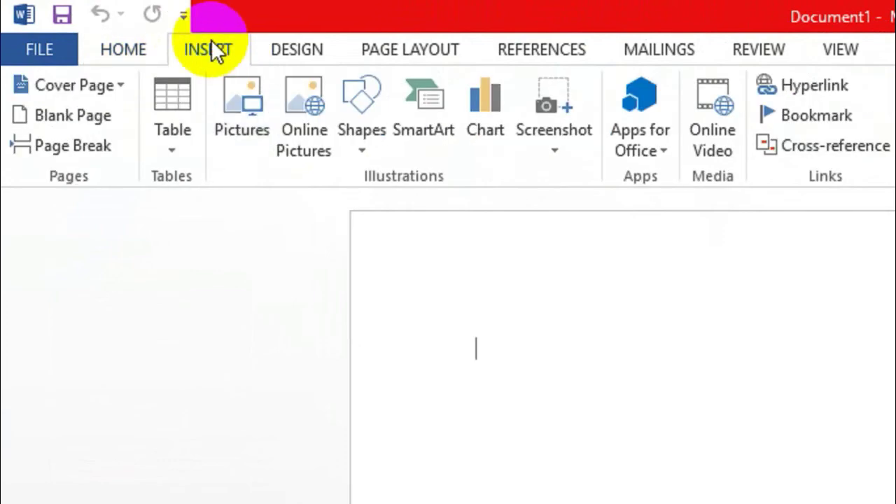
{"action": "left_click", "coordinate": [220, 114]}
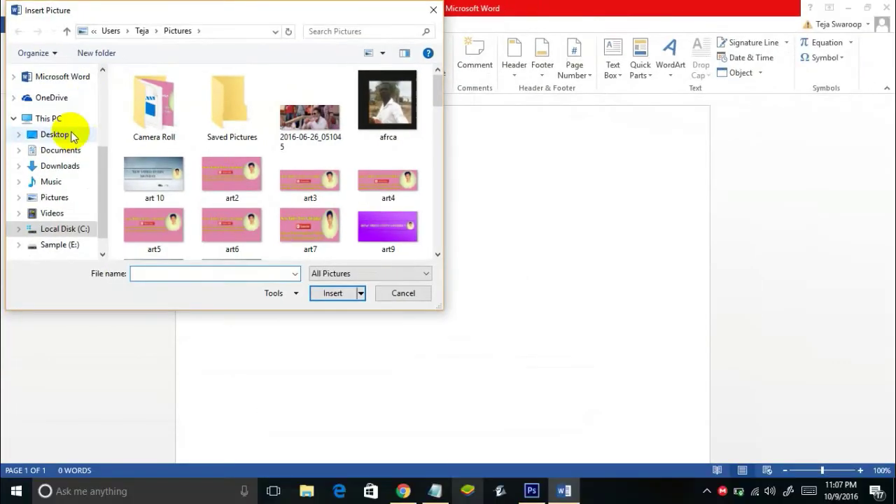
{"action": "left_click", "coordinate": [56, 135]}
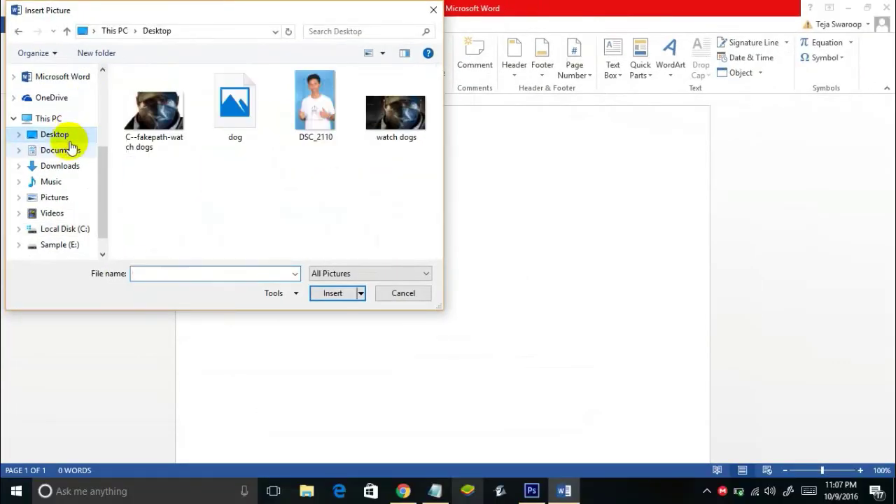
{"action": "double_click", "coordinate": [410, 139]}
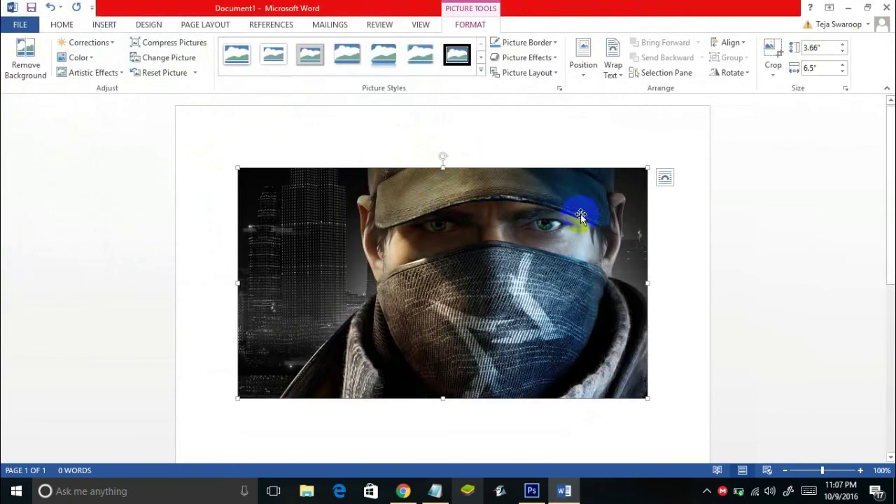
Apply Remove Background to the inserted picture and extend the selection area to the lower edge to keep the jacket
{"action": "scroll", "coordinate": [573, 214], "scroll_direction": "down", "scroll_amount": 1}
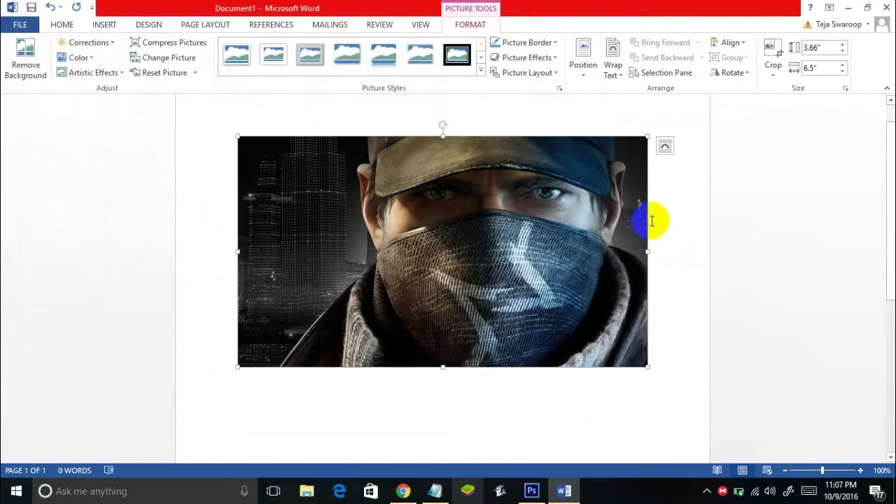
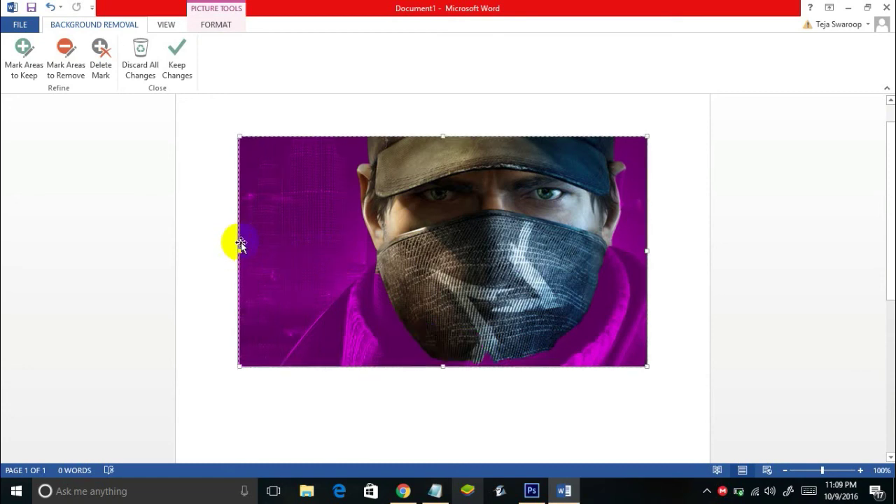
{"action": "left_click_drag", "start_coordinate": [442, 366], "coordinate": [444, 370]}
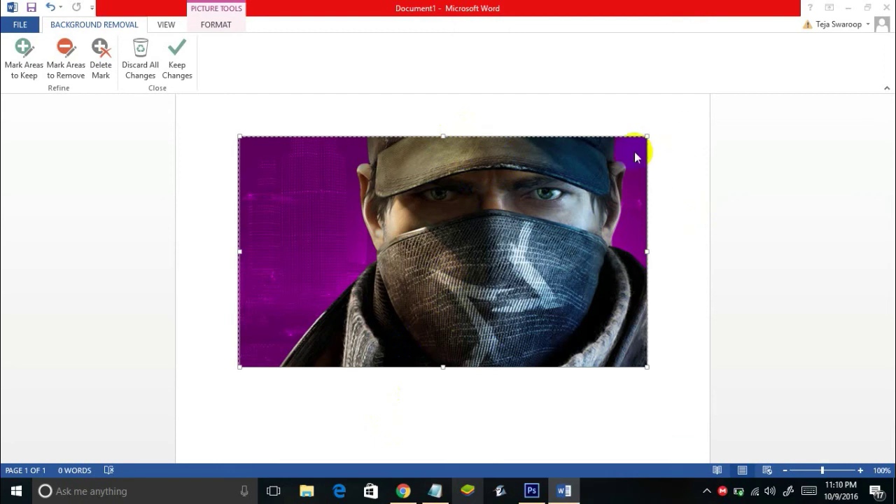
{"action": "left_click", "coordinate": [578, 159]}
{"action": "left_click_drag", "start_coordinate": [578, 158], "coordinate": [564, 157]}
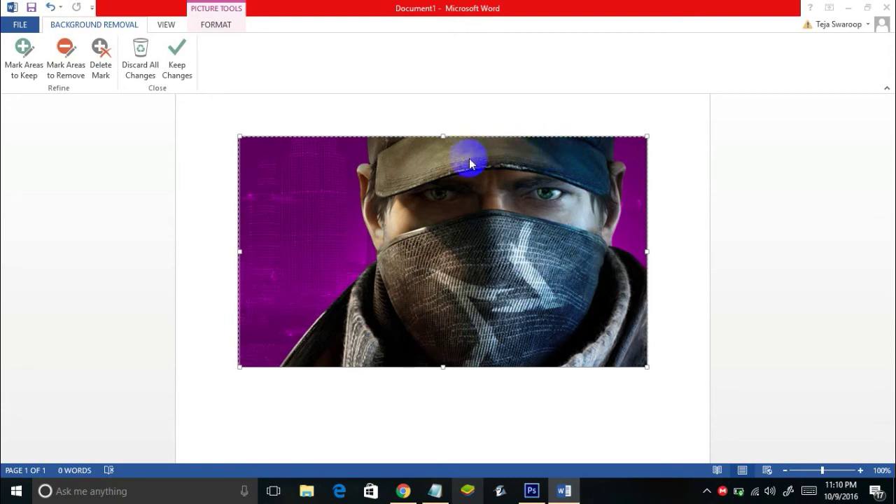
{"action": "mouse_move", "coordinate": [469, 164]}
{"action": "left_mouse_down"}
{"action": "mouse_move", "coordinate": [384, 144]}
{"action": "mouse_move", "coordinate": [280, 230]}
{"action": "mouse_move", "coordinate": [384, 246]}
{"action": "mouse_move", "coordinate": [399, 263]}
{"action": "mouse_move", "coordinate": [452, 222]}
{"action": "mouse_move", "coordinate": [497, 250]}
{"action": "left_mouse_up"}
{"action": "mouse_move", "coordinate": [360, 227]}
{"action": "left_mouse_down"}
{"action": "mouse_move", "coordinate": [402, 194]}
{"action": "mouse_move", "coordinate": [444, 240]}
{"action": "mouse_move", "coordinate": [465, 243]}
{"action": "left_mouse_up"}
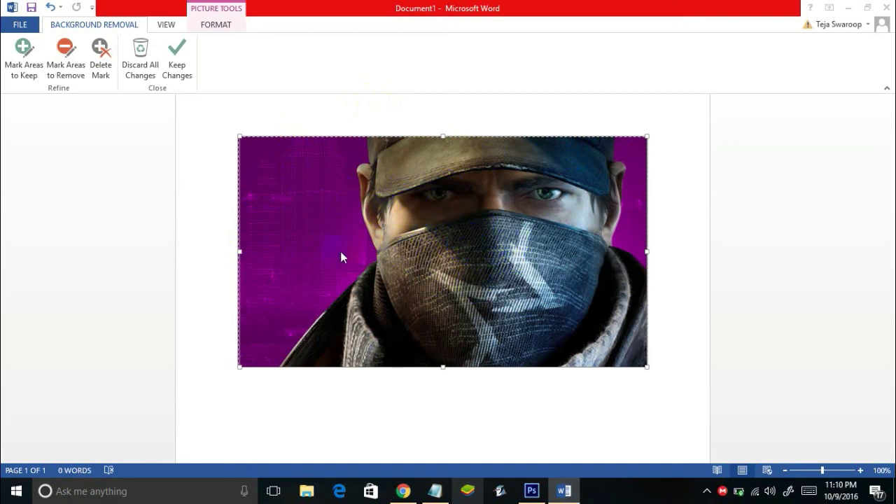
Keep the background removal changes so the purple backdrop is removed from the inserted picture
{"action": "mouse_move", "coordinate": [403, 249]}
{"action": "left_mouse_down"}
{"action": "mouse_move", "coordinate": [440, 241]}
{"action": "mouse_move", "coordinate": [450, 254]}
{"action": "mouse_move", "coordinate": [423, 259]}
{"action": "mouse_move", "coordinate": [483, 252]}
{"action": "mouse_move", "coordinate": [475, 284]}
{"action": "mouse_move", "coordinate": [570, 271]}
{"action": "left_mouse_up"}
{"action": "left_click", "coordinate": [177, 67]}
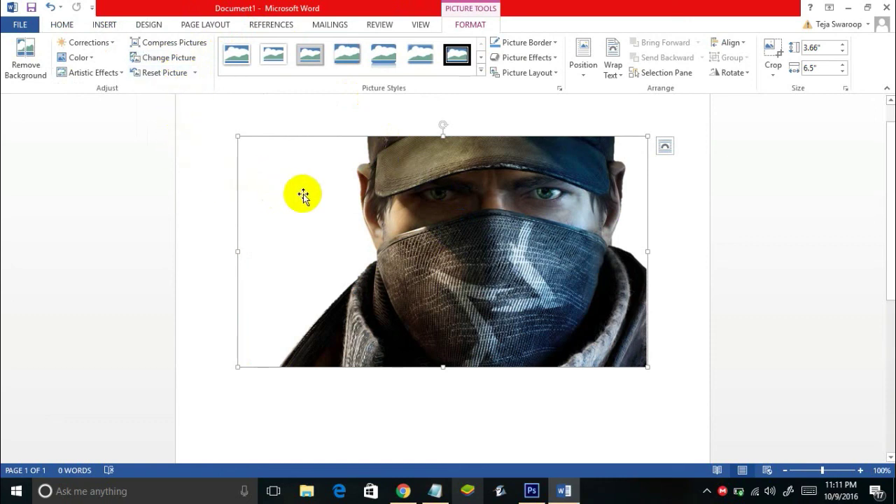
{"action": "mouse_move", "coordinate": [464, 255]}
{"action": "left_mouse_down"}
{"action": "mouse_move", "coordinate": [429, 250]}
{"action": "mouse_move", "coordinate": [393, 195]}
{"action": "left_mouse_up"}
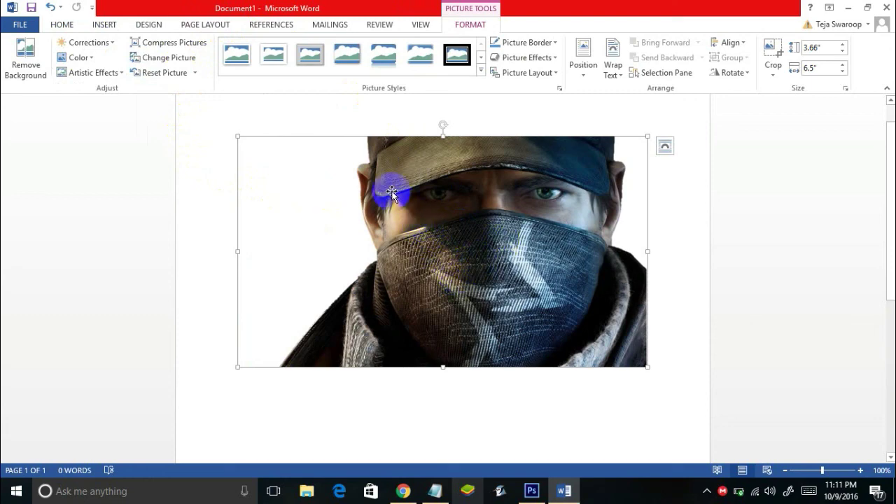
Save the cut-out picture to the Desktop as a Portable Network Graphics file named watchdogs_ripped
{"action": "right_click", "coordinate": [393, 196]}
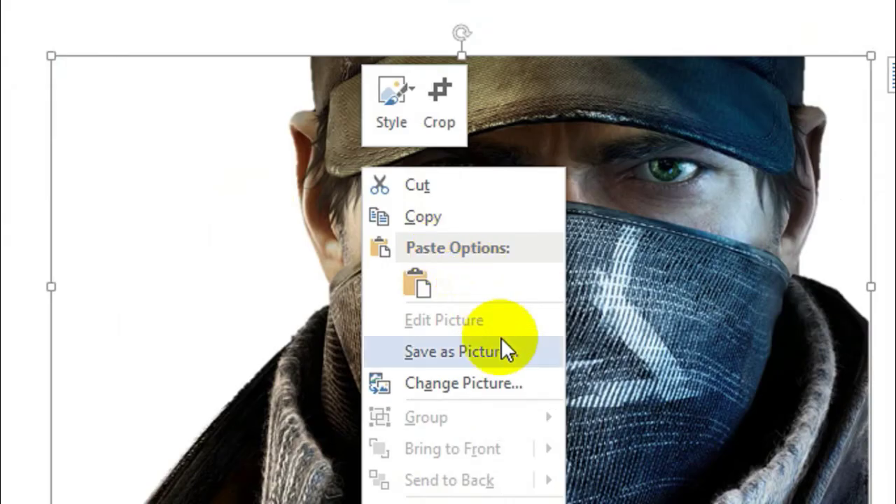
{"action": "left_click", "coordinate": [442, 284]}
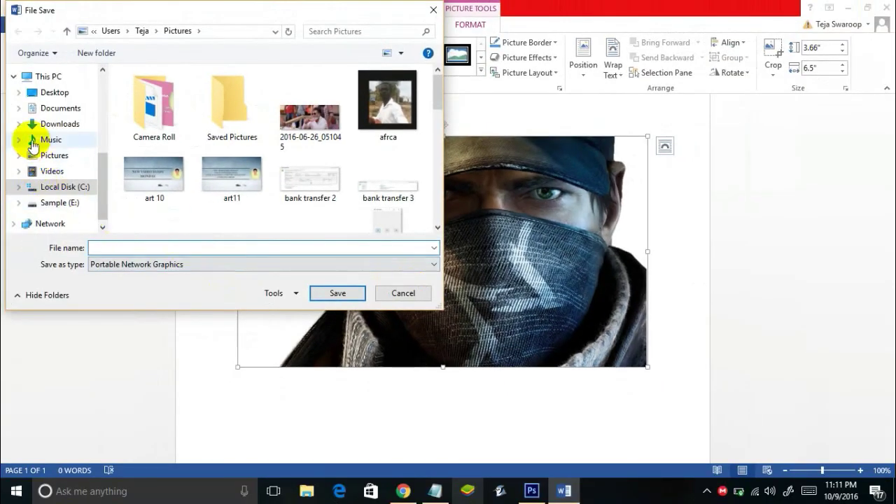
{"action": "left_click", "coordinate": [51, 92]}
{"action": "left_click", "coordinate": [160, 246]}
{"action": "type", "text": "w"}
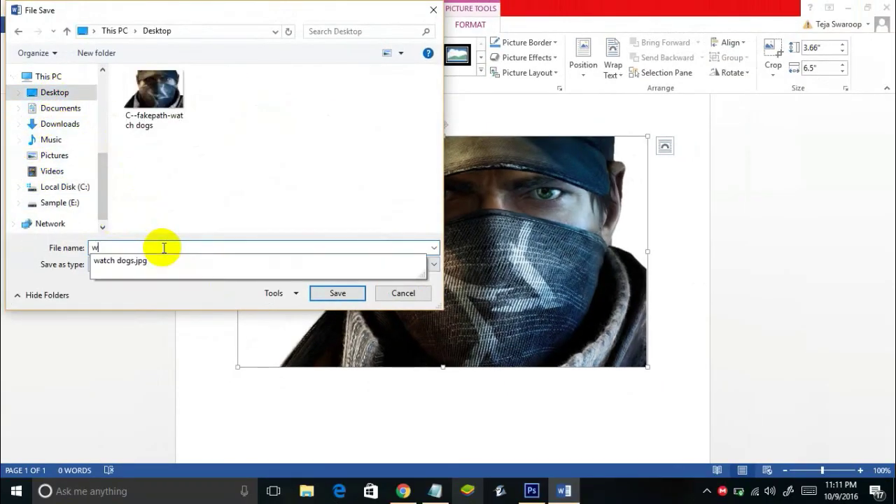
{"action": "type", "text": "atchdogs_ripped"}
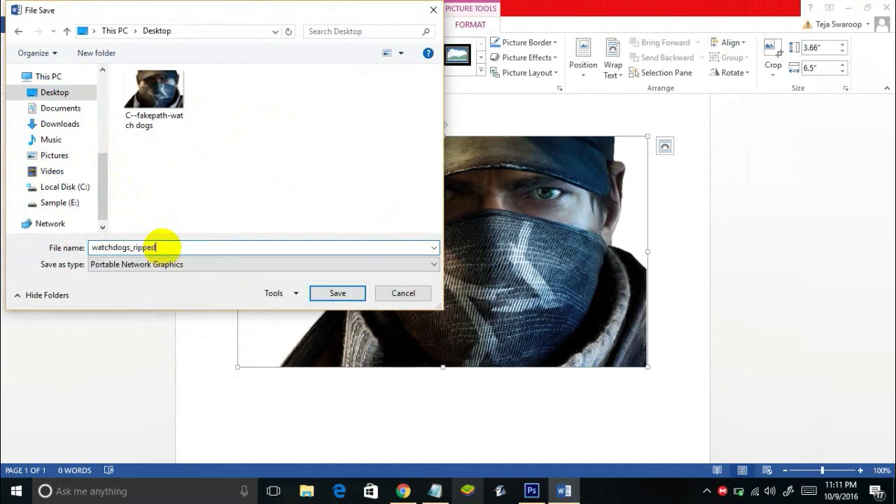
{"action": "key", "text": "Return"}
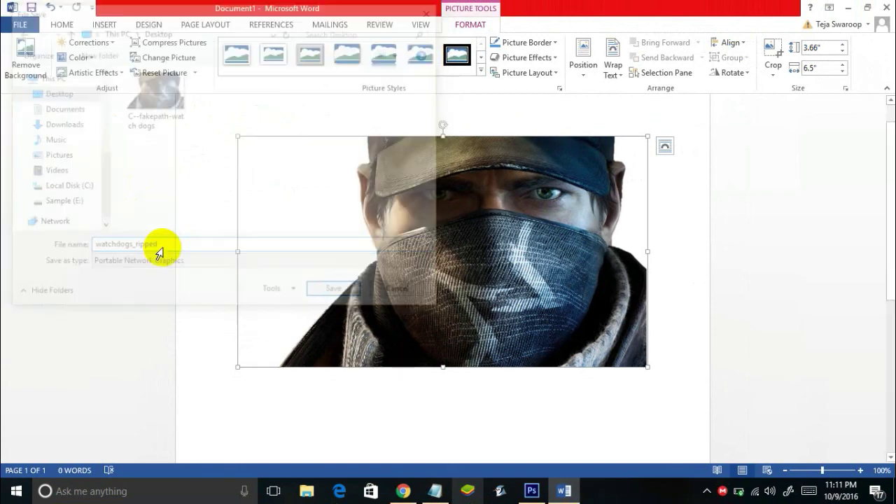
Minimize Word, open watchdogs_ripped.png from the desktop to inspect the removed background, and close the viewer
{"action": "left_click", "coordinate": [829, 7]}
{"action": "left_click", "coordinate": [848, 7]}
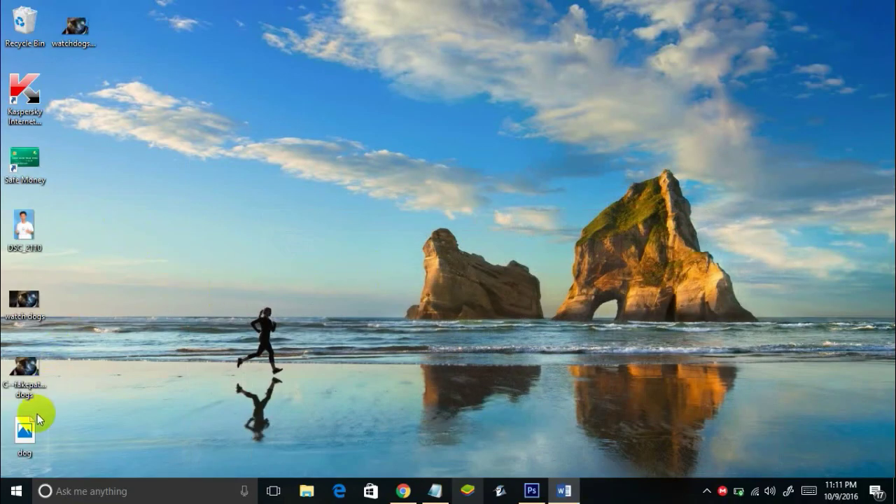
{"action": "double_click", "coordinate": [70, 37]}
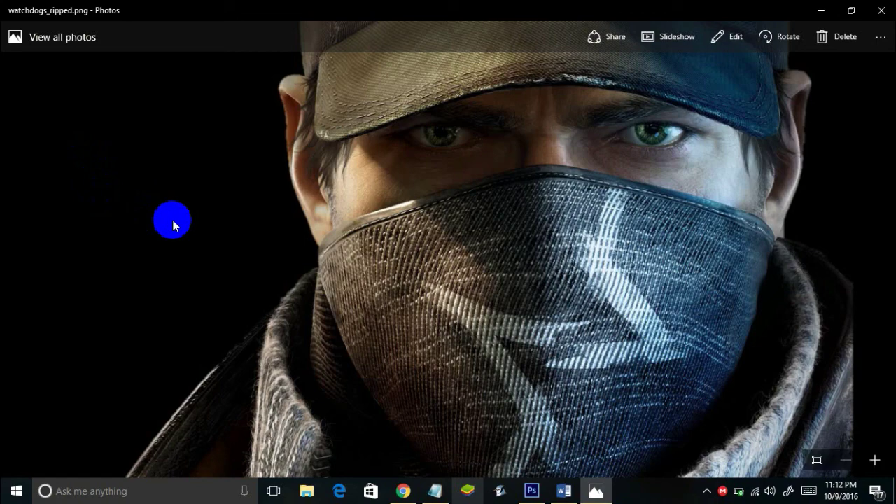
{"action": "key", "text": "alt+F4"}
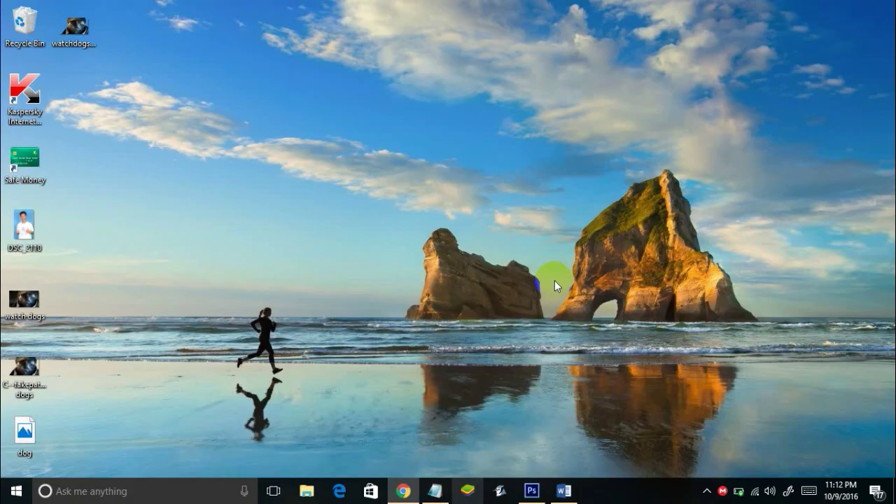